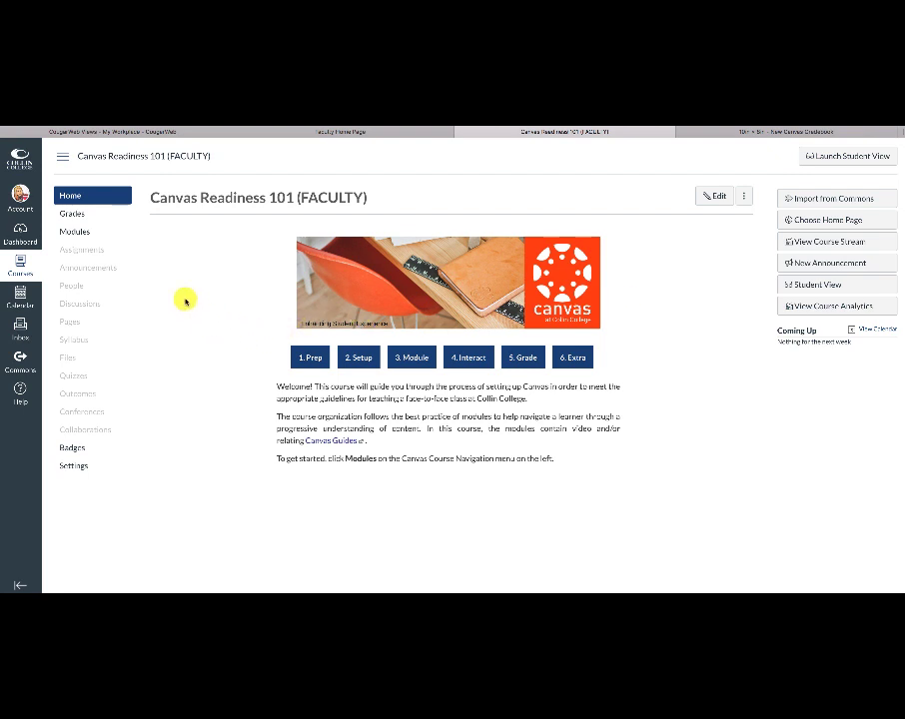
Open the course's assignments and review the Assignment Groups Weight settings, saving them with weighting of the final grade enabled.
left_click(78, 249)
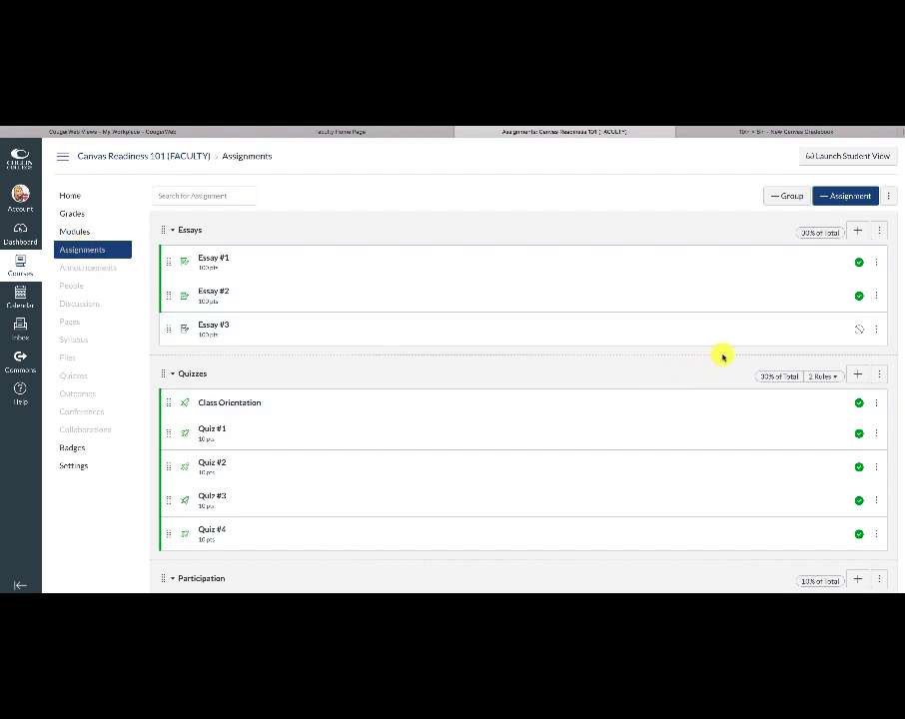
scroll(603, 523, "down", 1)
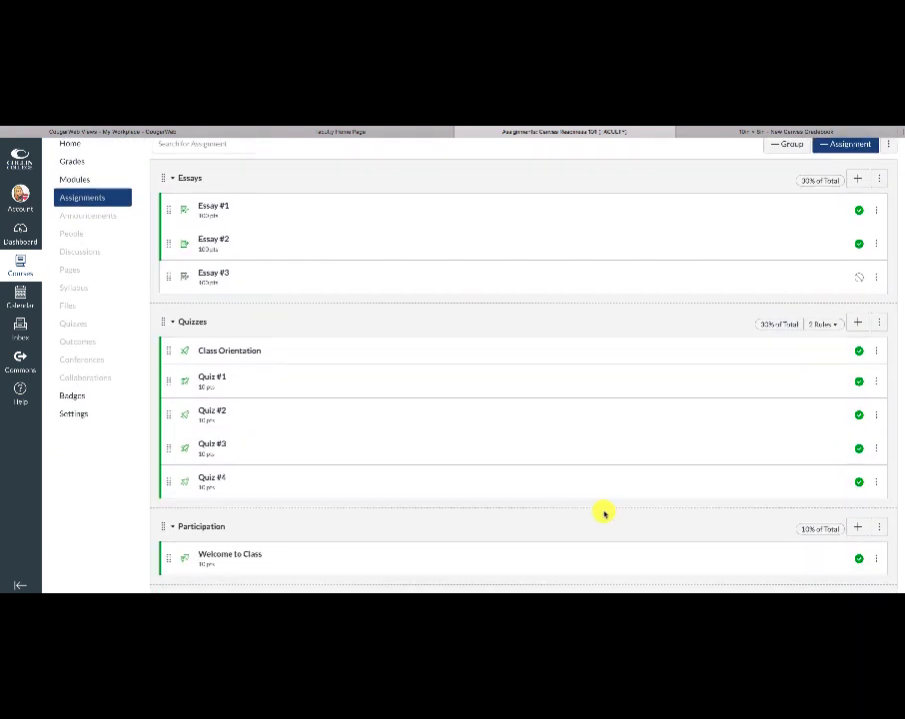
scroll(608, 524, "up", 1)
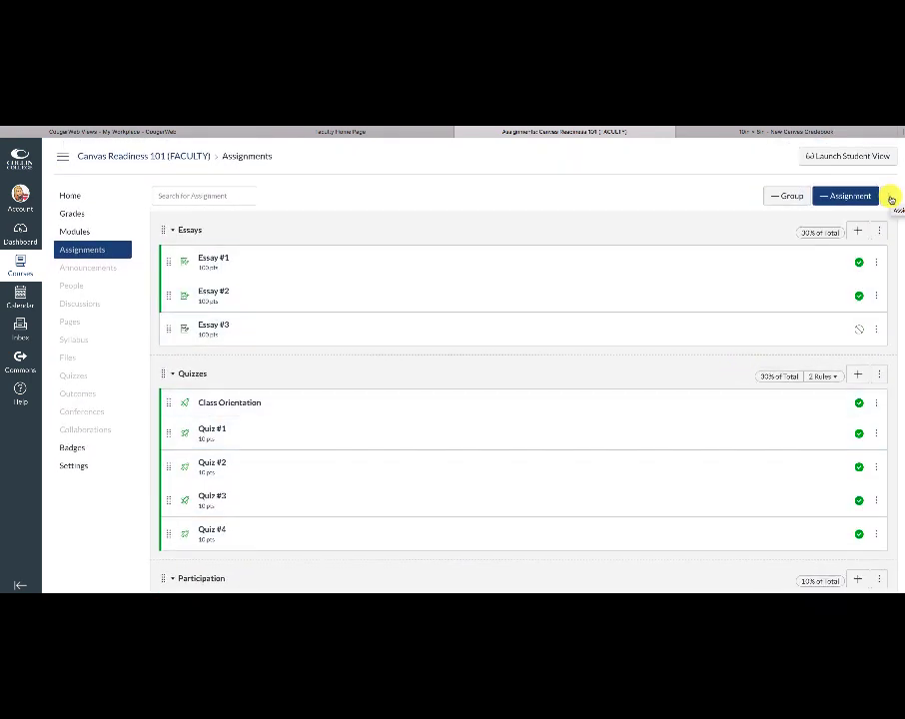
left_click(890, 196)
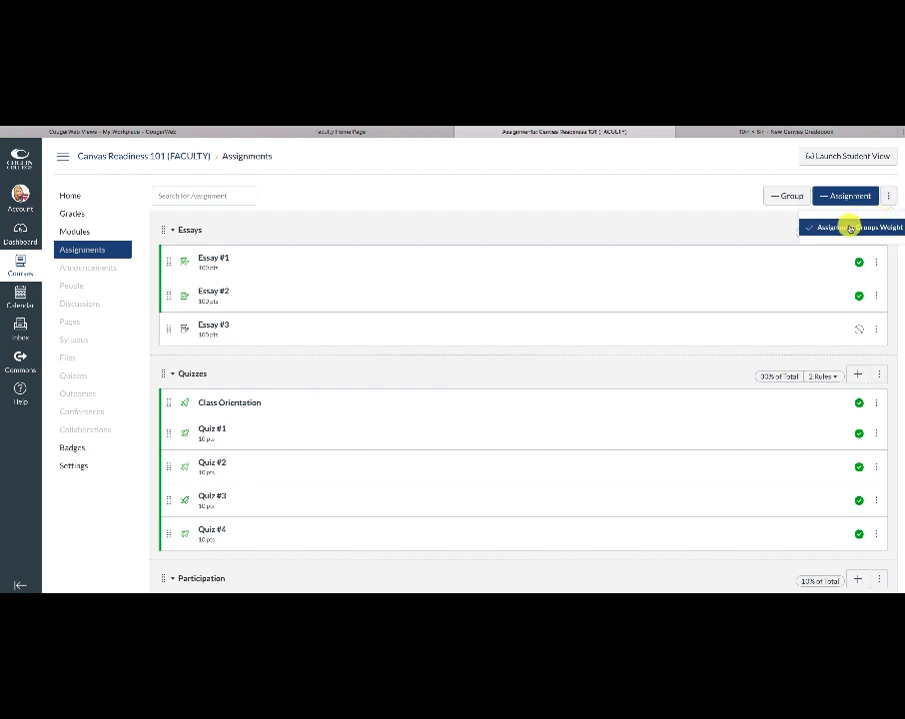
left_click(852, 227)
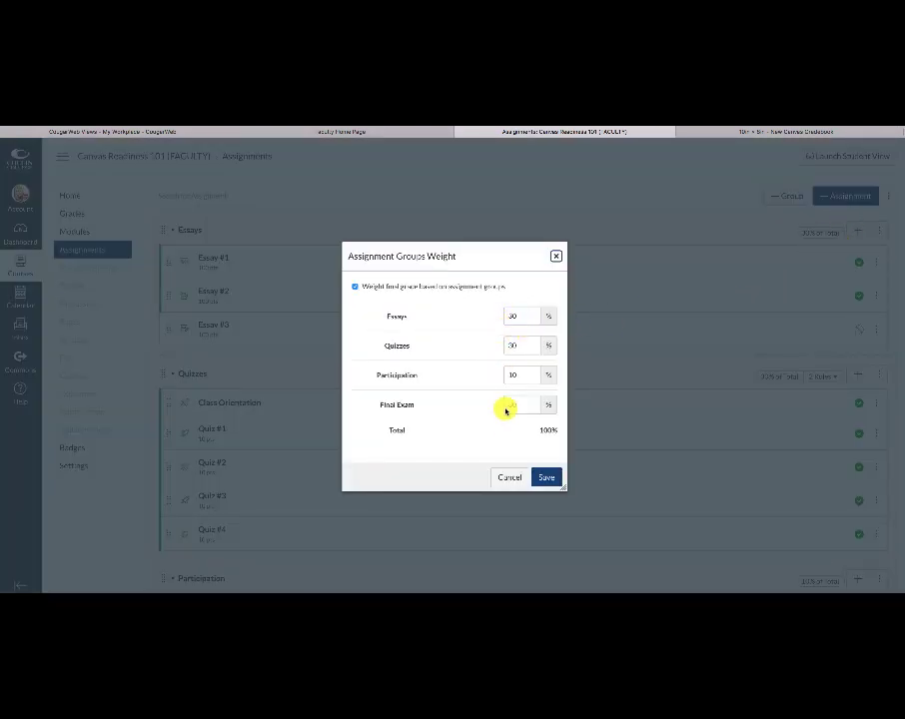
left_click(546, 476)
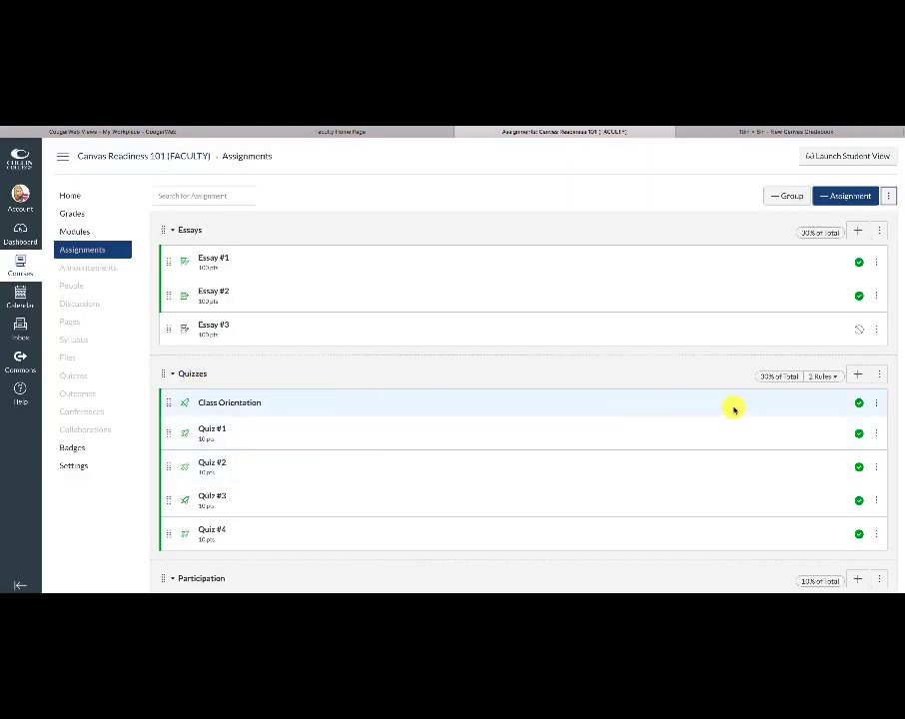
mouse_move(819, 380)
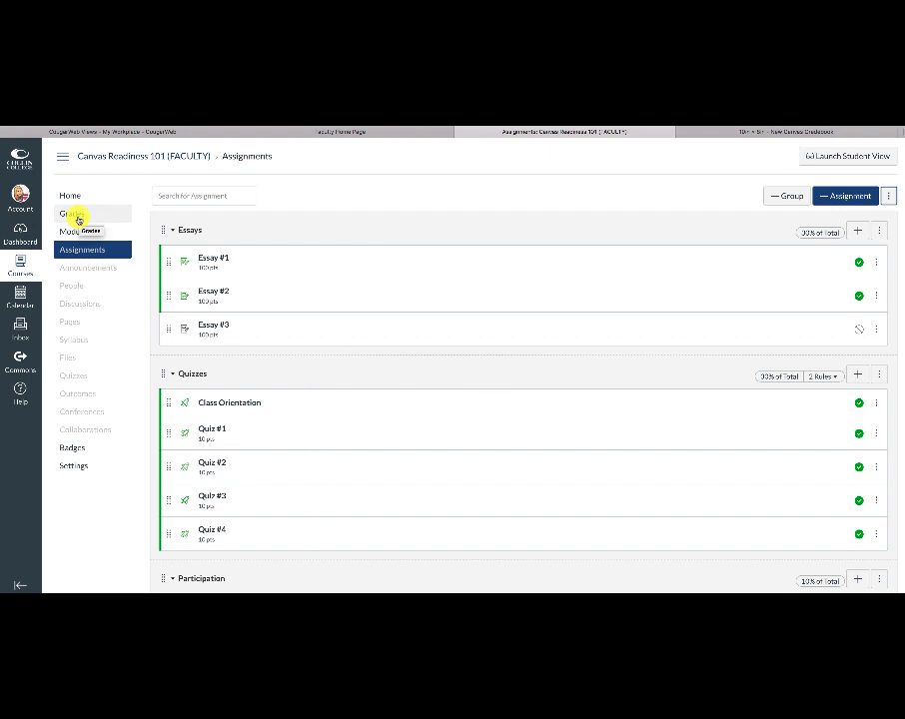
Open the course grades and switch the gradebook to Individual View.
left_click(78, 219)
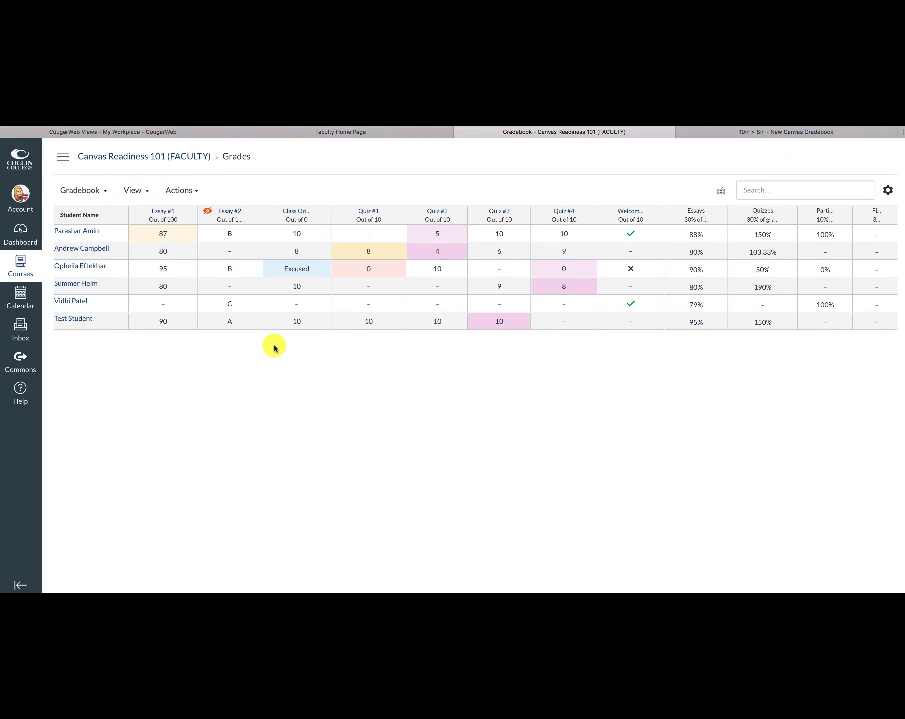
left_click(96, 194)
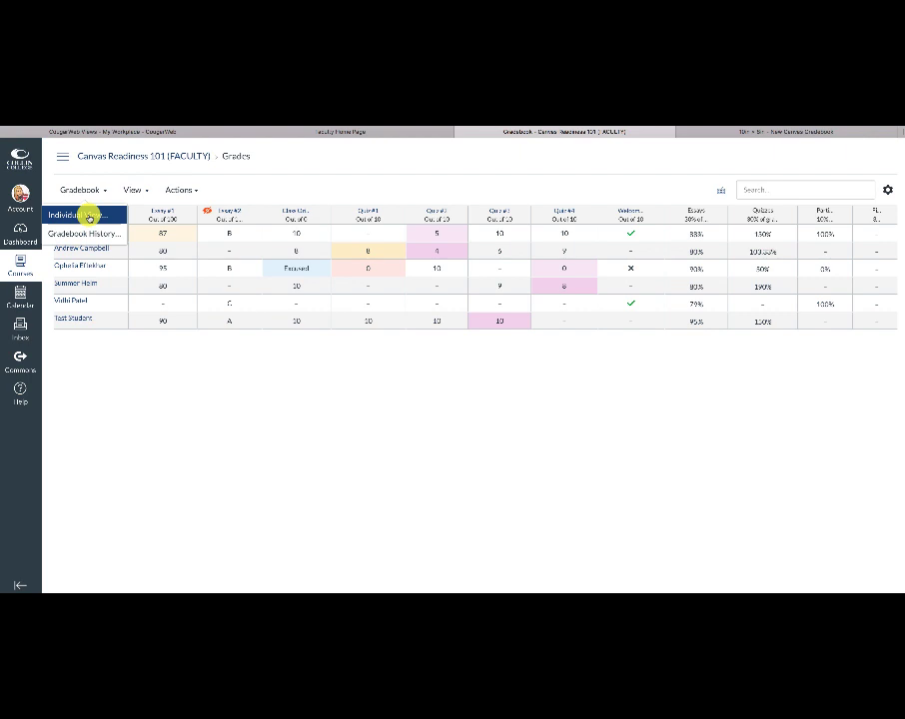
left_click(88, 216)
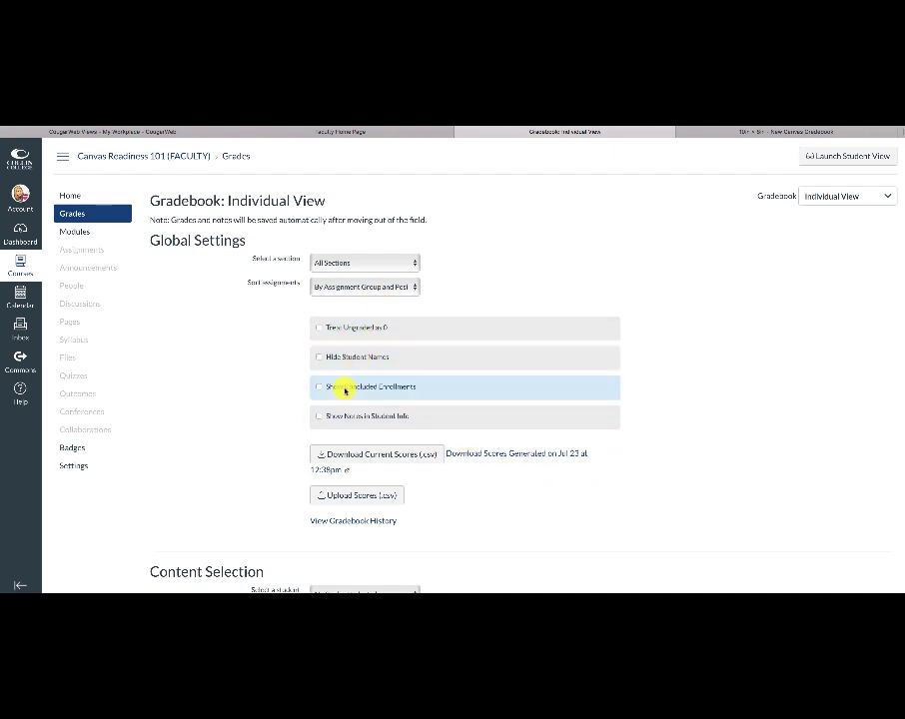
Select the second listed student under Content Selection and review their assignment group grades and final grade.
scroll(527, 465, "down", 2)
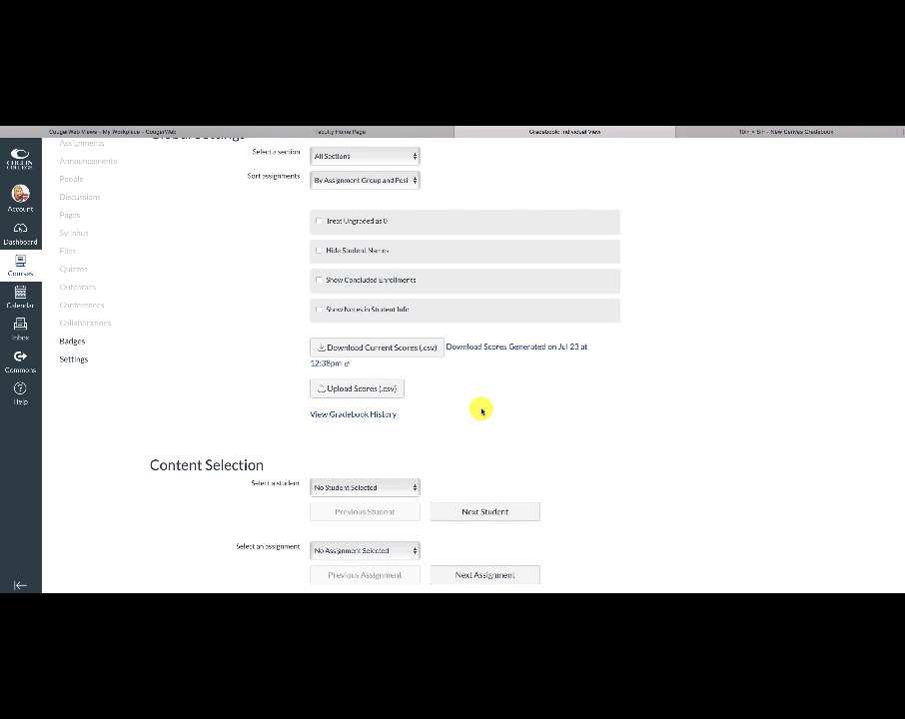
scroll(478, 396, "down", 2)
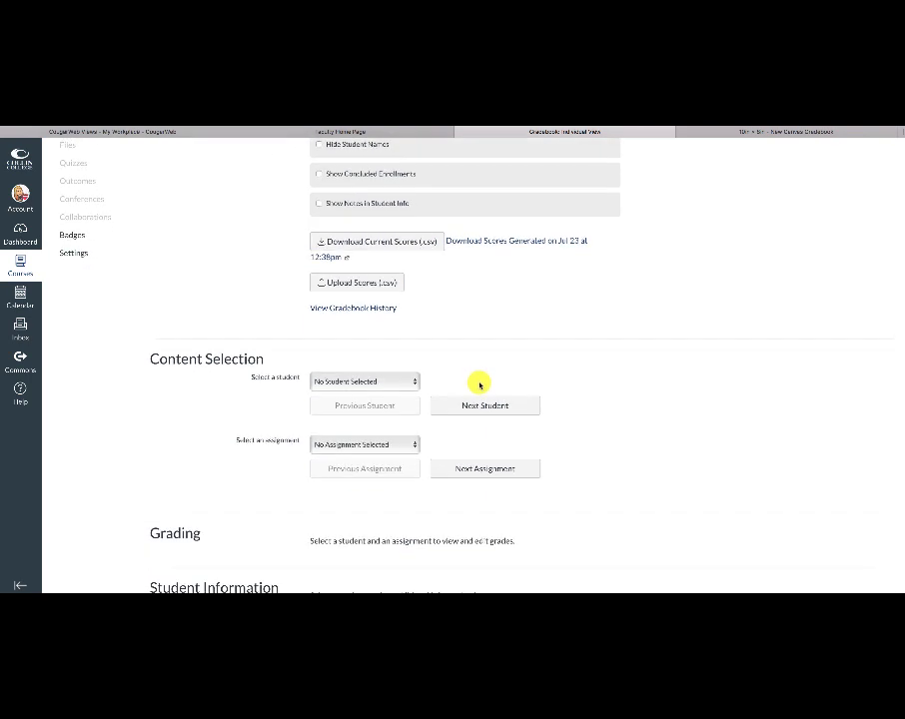
left_click(414, 375)
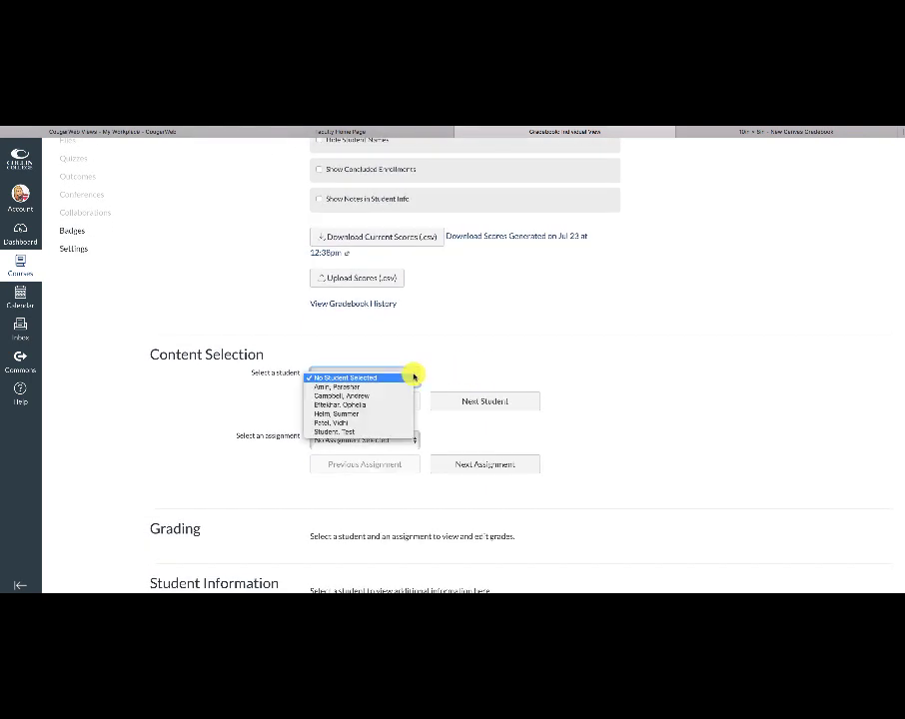
left_click(369, 395)
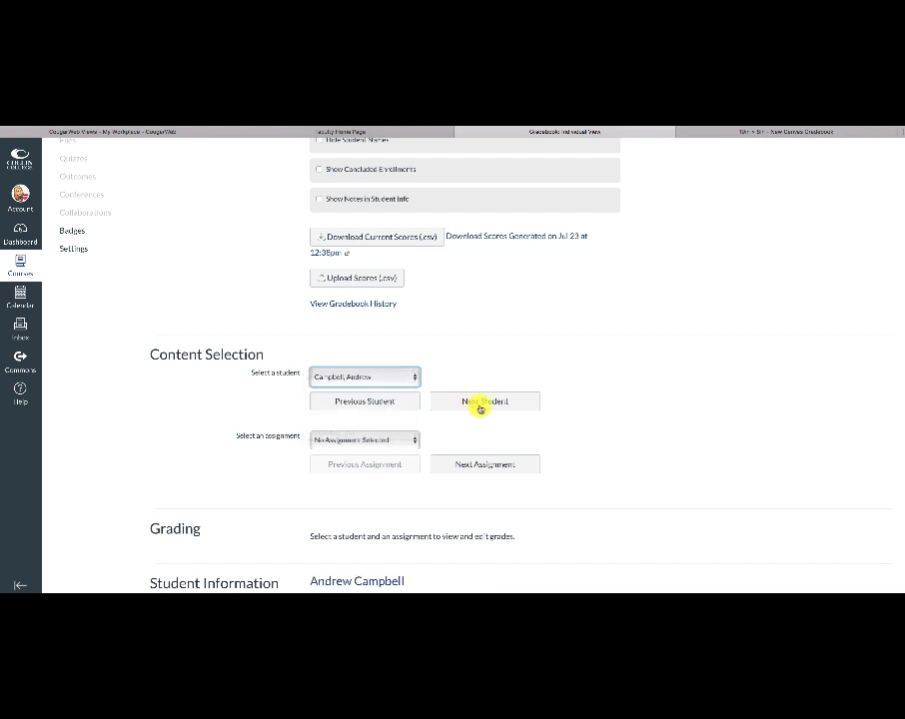
scroll(559, 415, "down", 3)
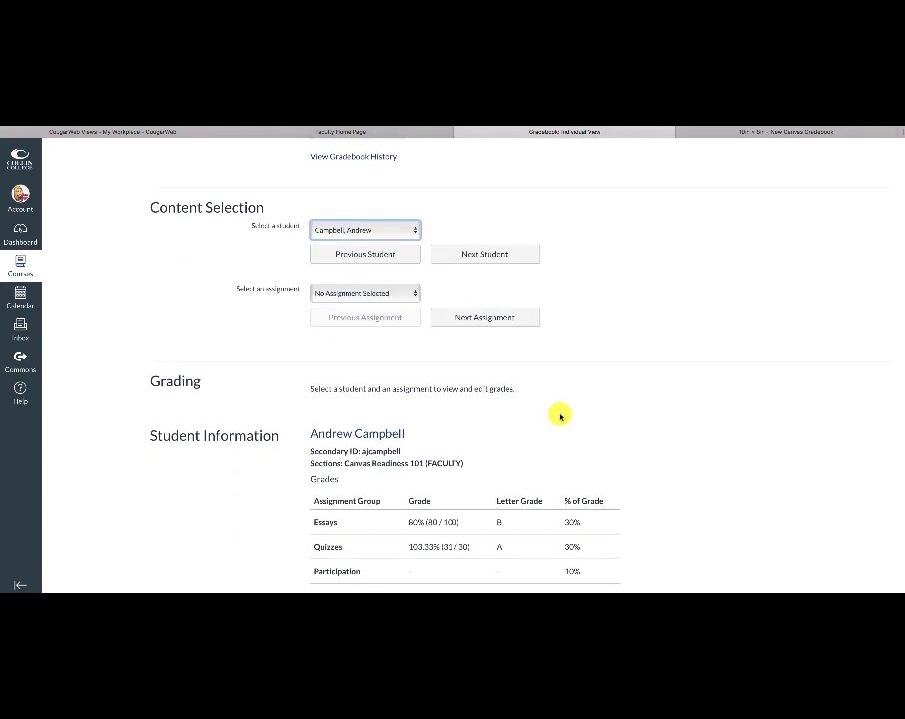
scroll(559, 414, "down", 1)
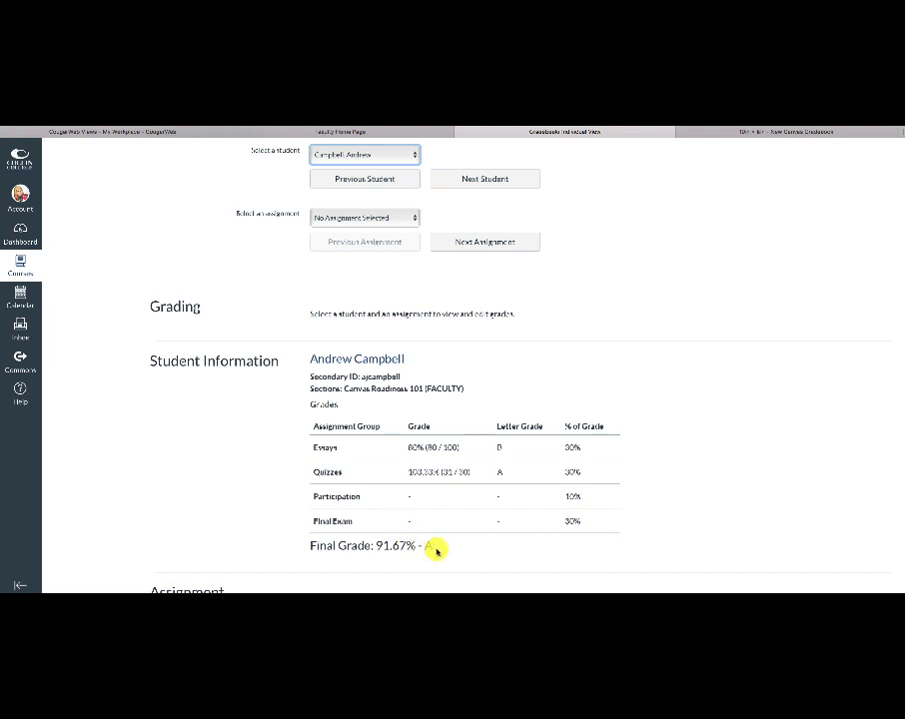
scroll(493, 497, "down", 1)
scroll(496, 499, "up", 3)
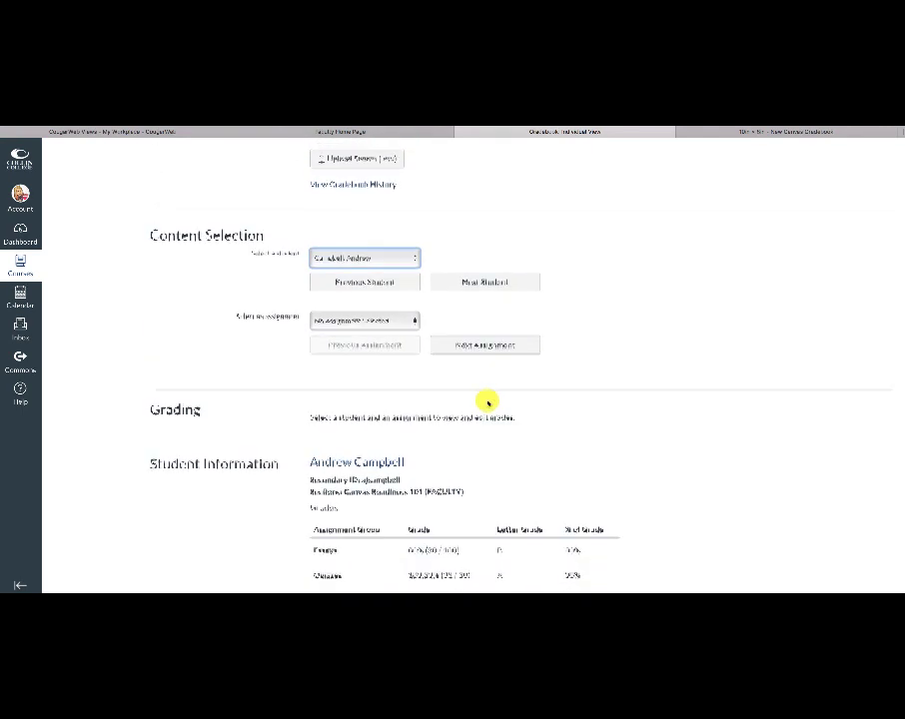
Advance to the next student's information and return to the previous student.
left_click(483, 282)
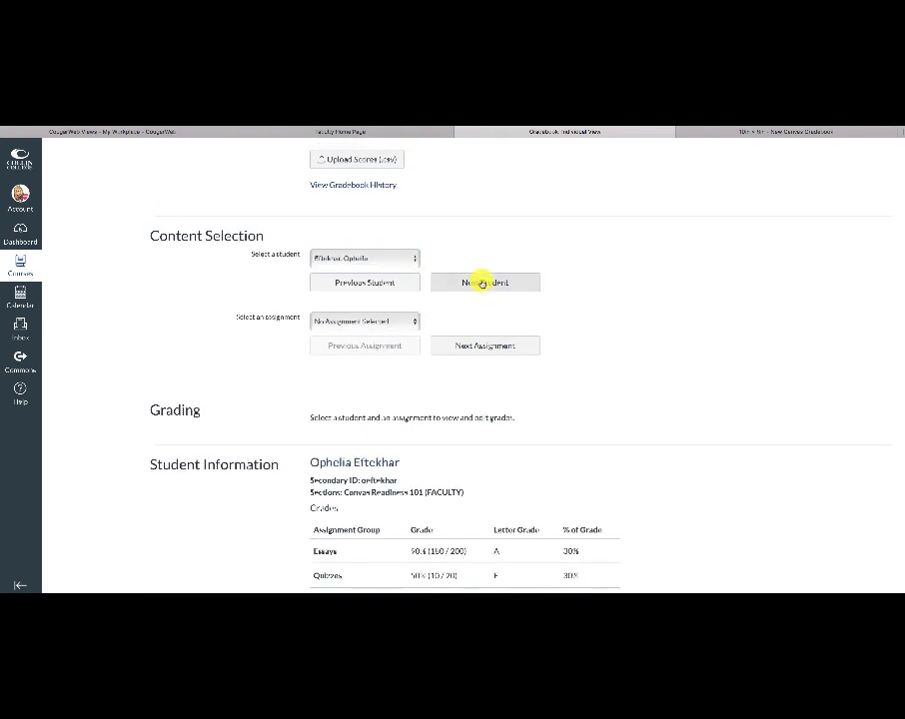
left_click(403, 282)
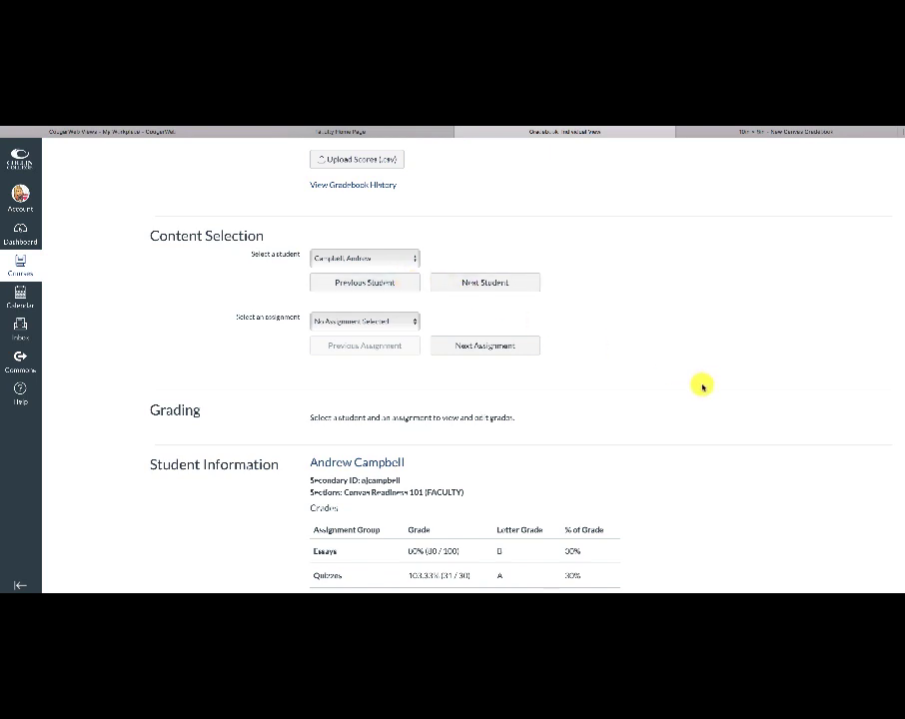
scroll(702, 386, "down", 1)
scroll(712, 437, "up", 5)
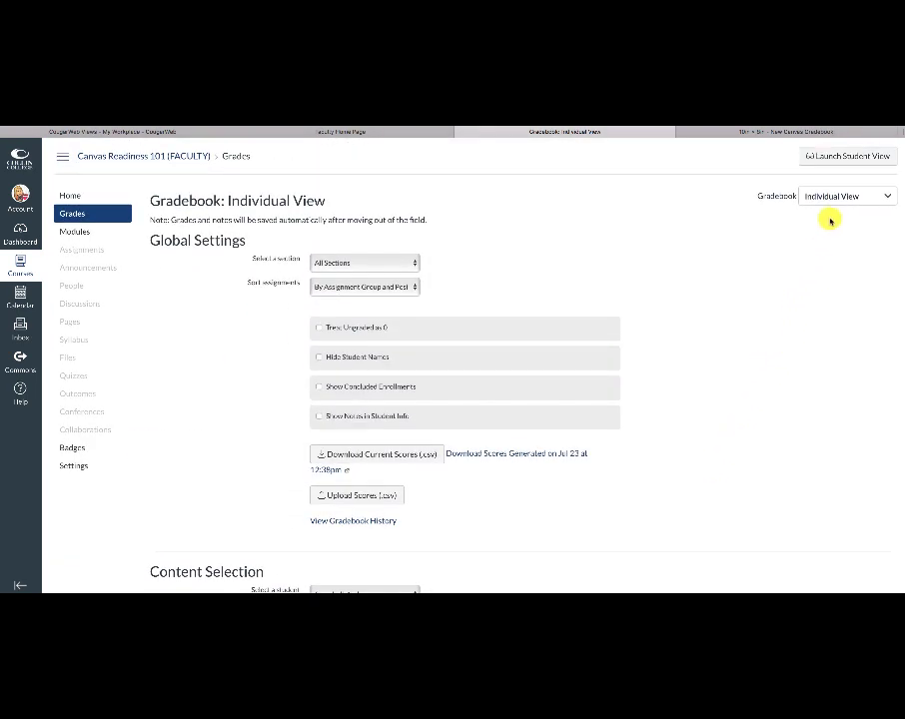
Switch back to the full Gradebook and open the Gradebook History.
left_click(886, 197)
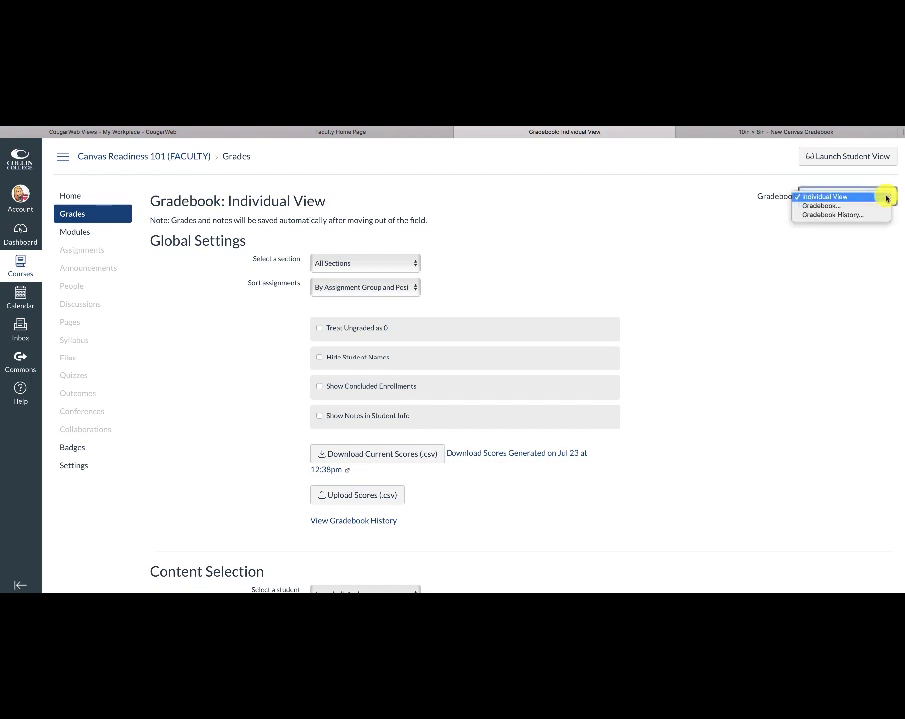
left_click(839, 207)
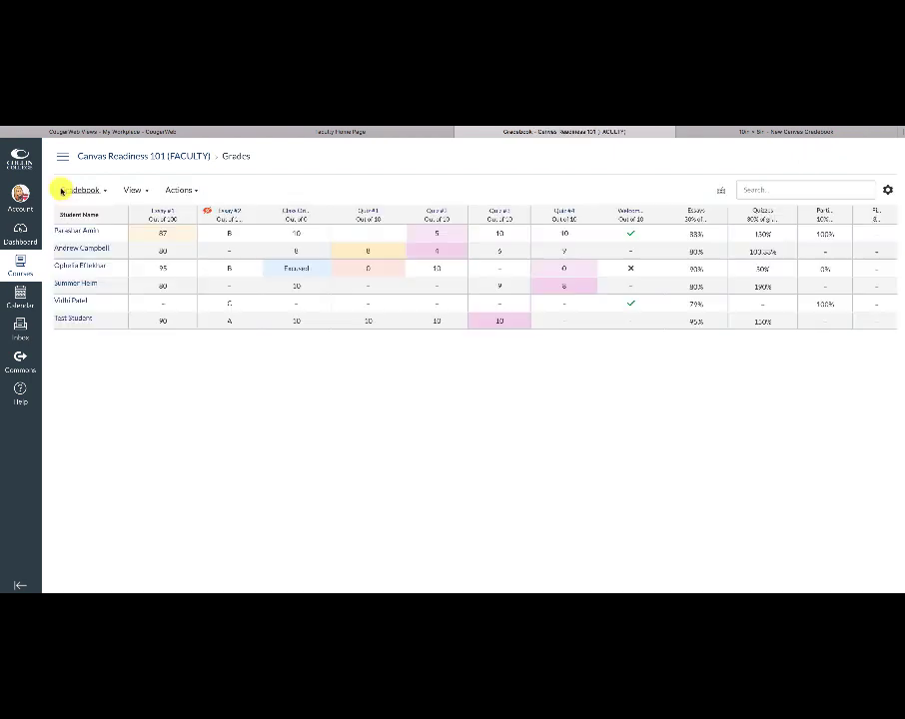
left_click(80, 190)
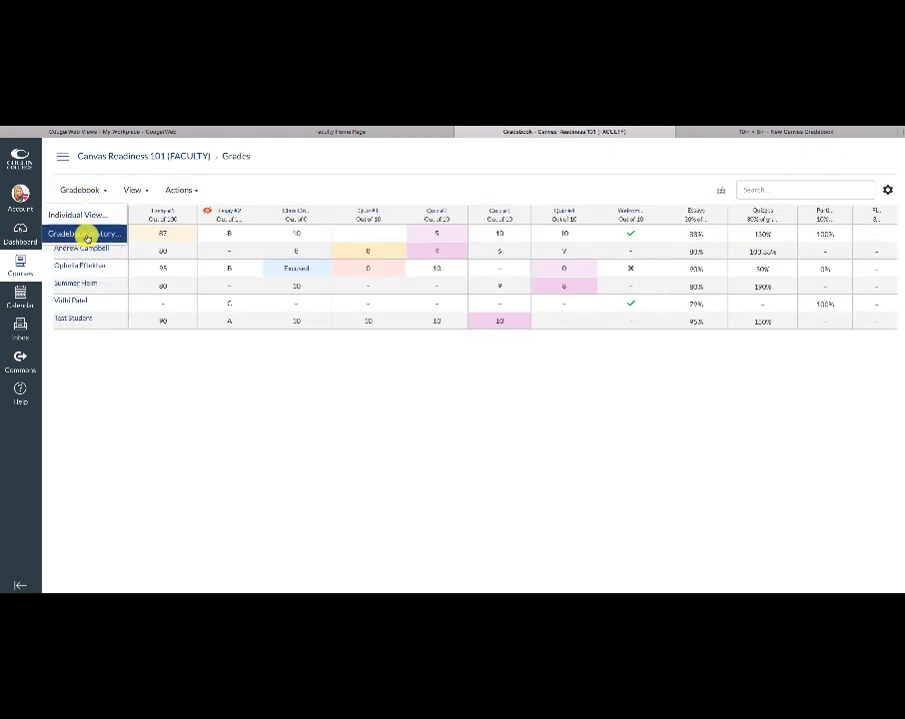
left_click(87, 233)
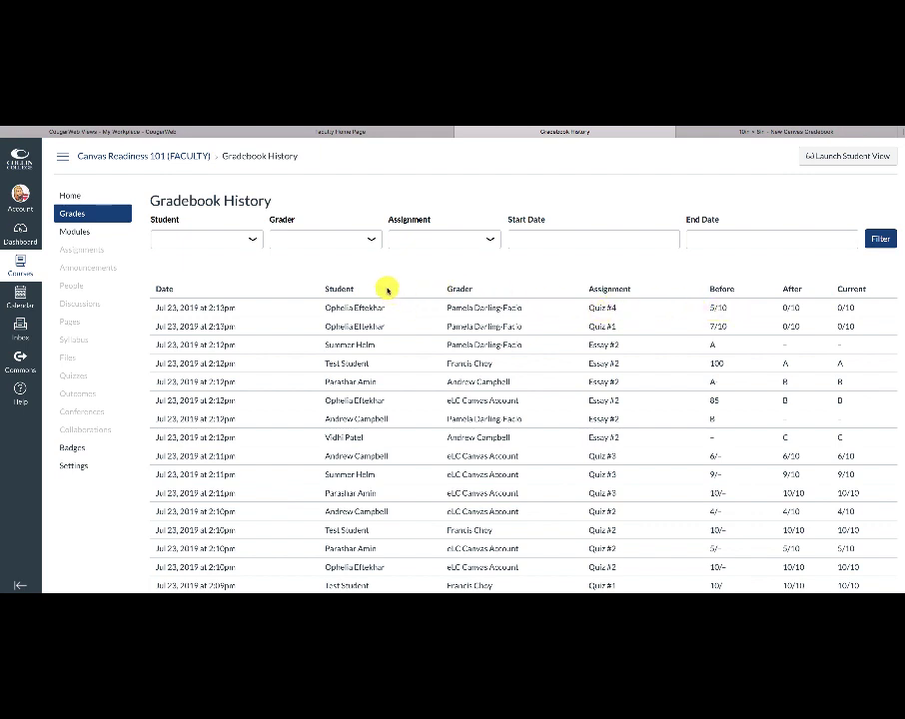
Filter the gradebook history by the grader whose name matches the first entry's grader.
left_click(371, 239)
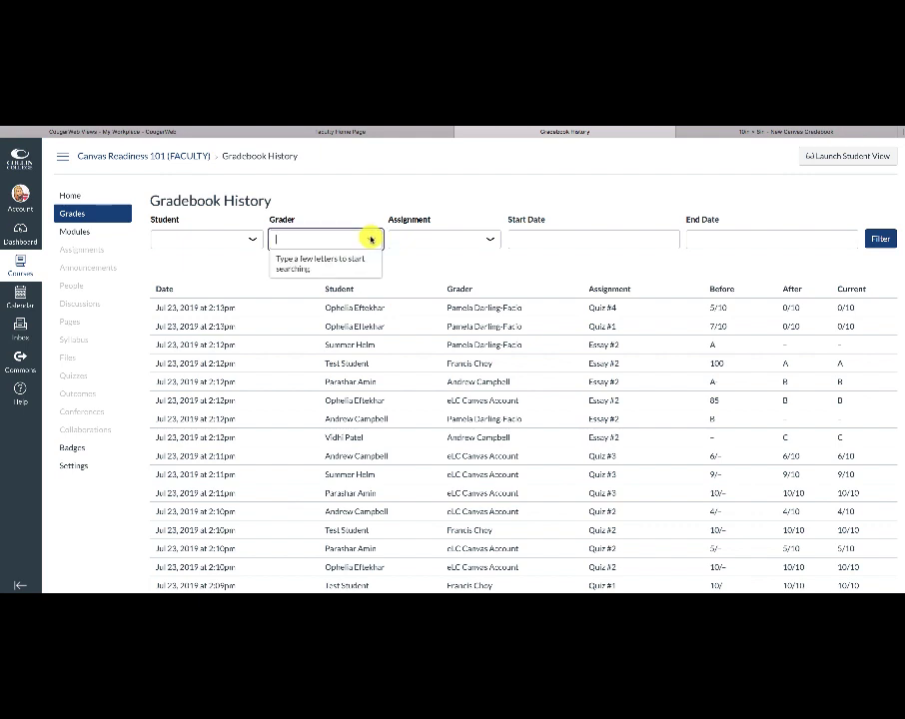
type("pam")
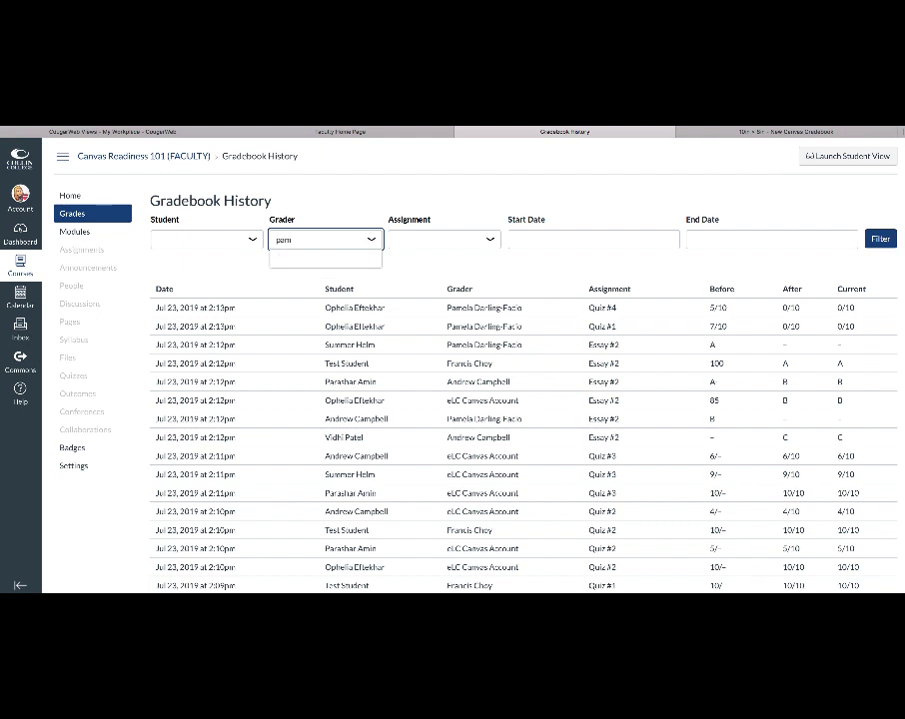
left_click(337, 258)
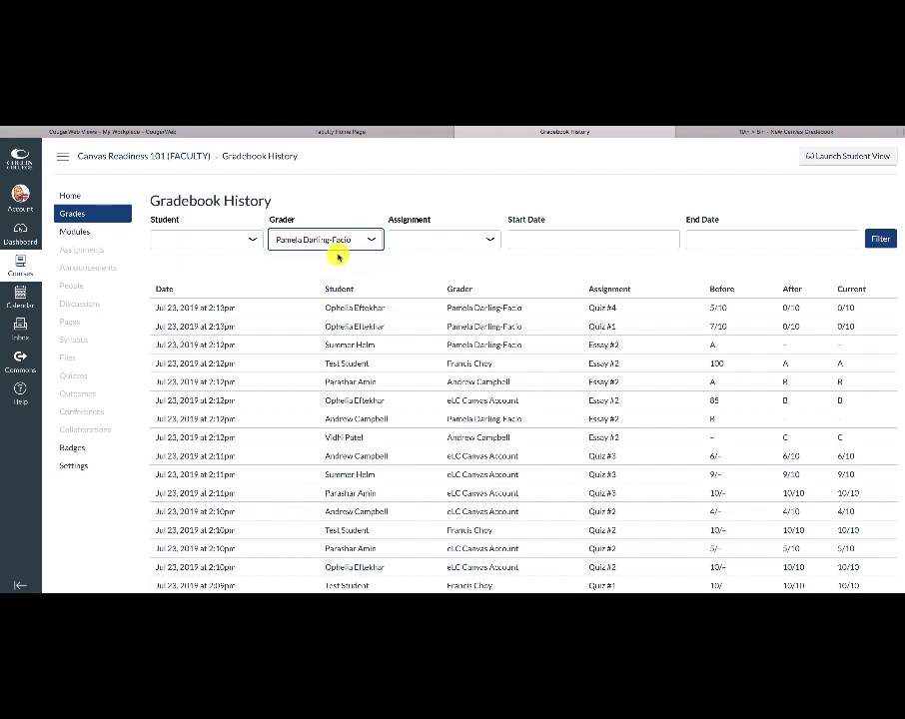
left_click(873, 240)
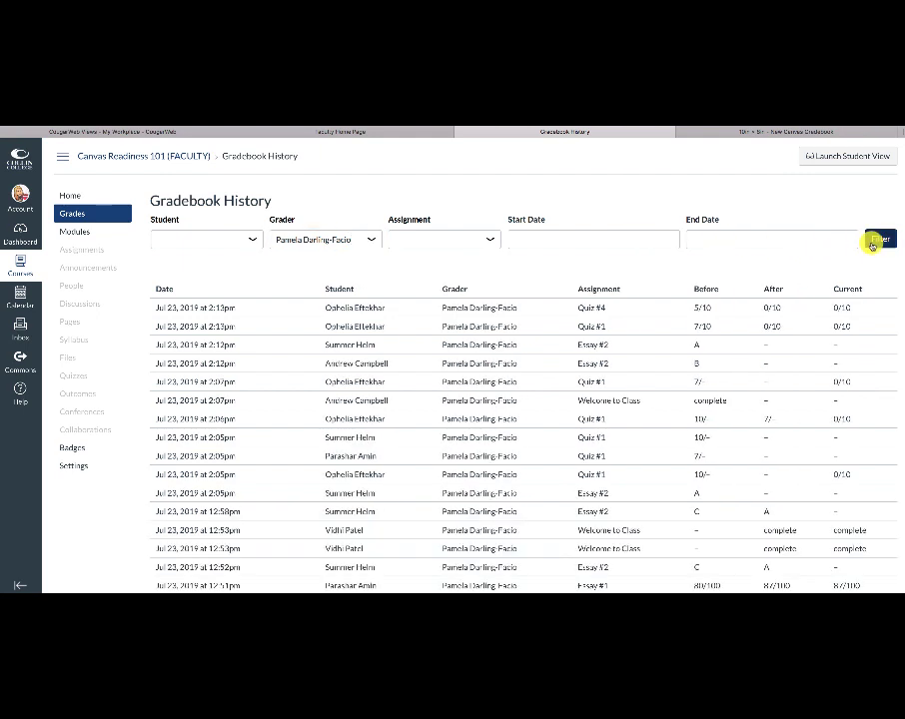
Clear the grader's name from the history filter and reapply the filter to list entries from all graders.
left_click(366, 239)
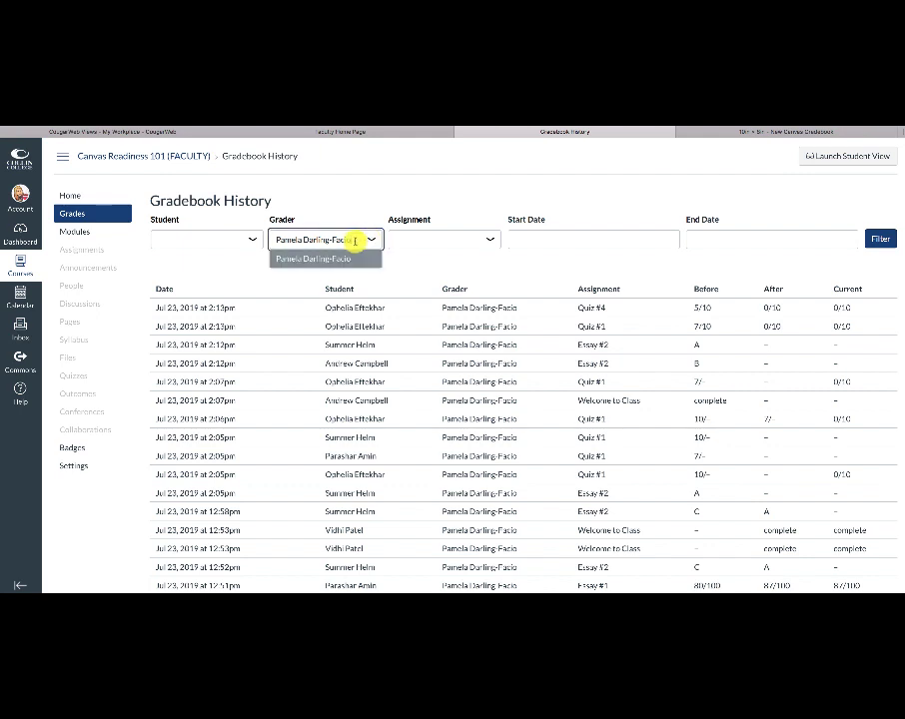
key("BackSpace")
key("BackSpace")
key("BackSpace")
key("BackSpace")
key("BackSpace")
key("BackSpace")
key("BackSpace")
key("BackSpace")
key("BackSpace")
key("BackSpace")
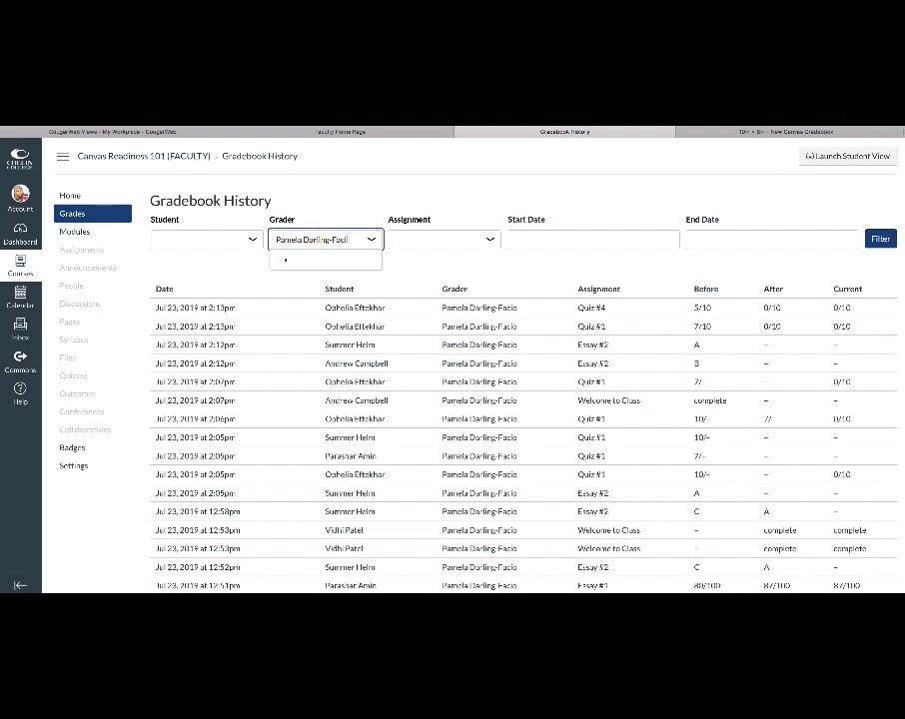
key("BackSpace")
key("BackSpace")
key("BackSpace")
key("BackSpace")
key("BackSpace")
key("BackSpace")
key("BackSpace")
key("BackSpace")
key("BackSpace")
key("BackSpace")
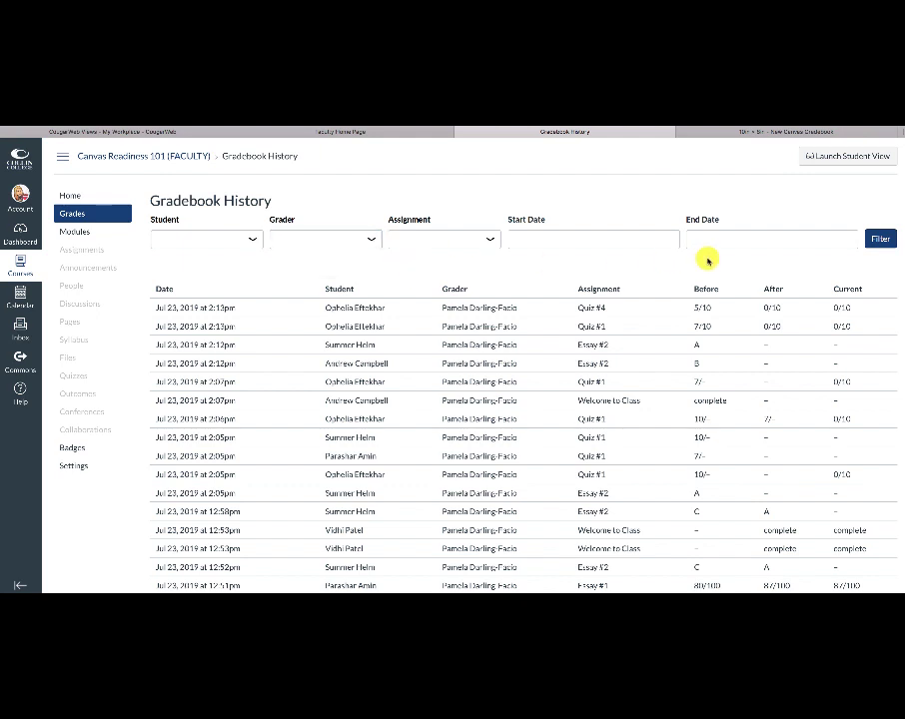
left_click(875, 240)
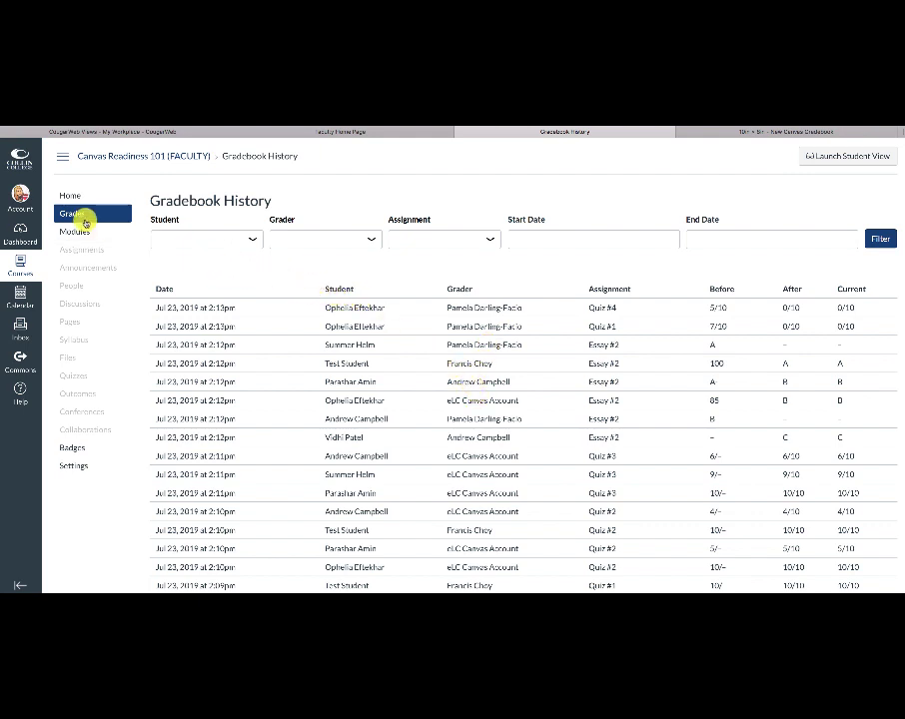
Return to the gradebook, turn on the assignment group filter and show only the Quizzes group.
left_click(79, 217)
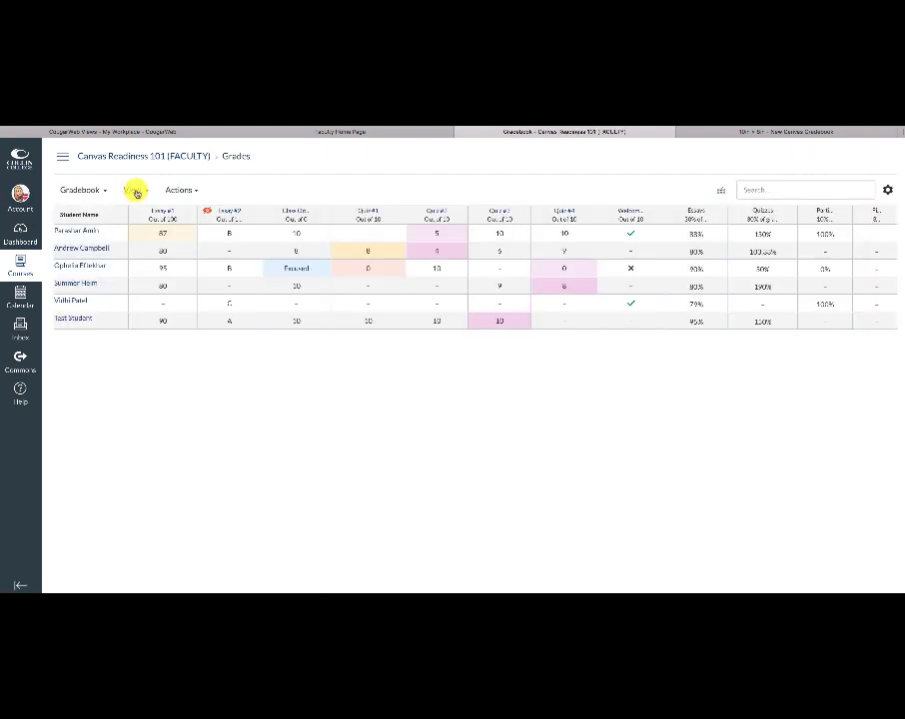
left_click(135, 191)
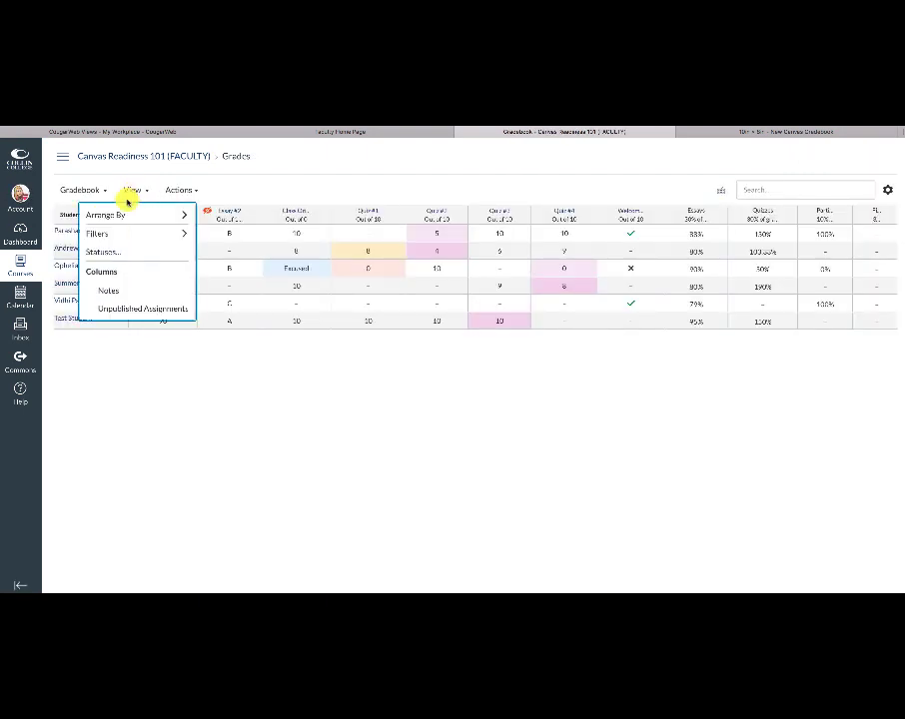
mouse_move(120, 218)
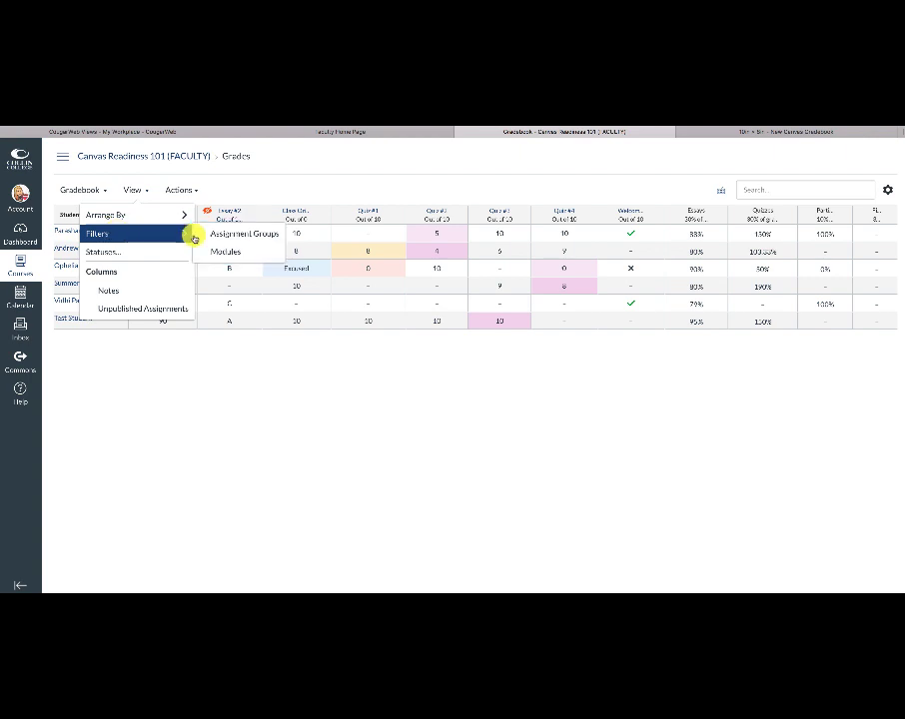
left_click(213, 237)
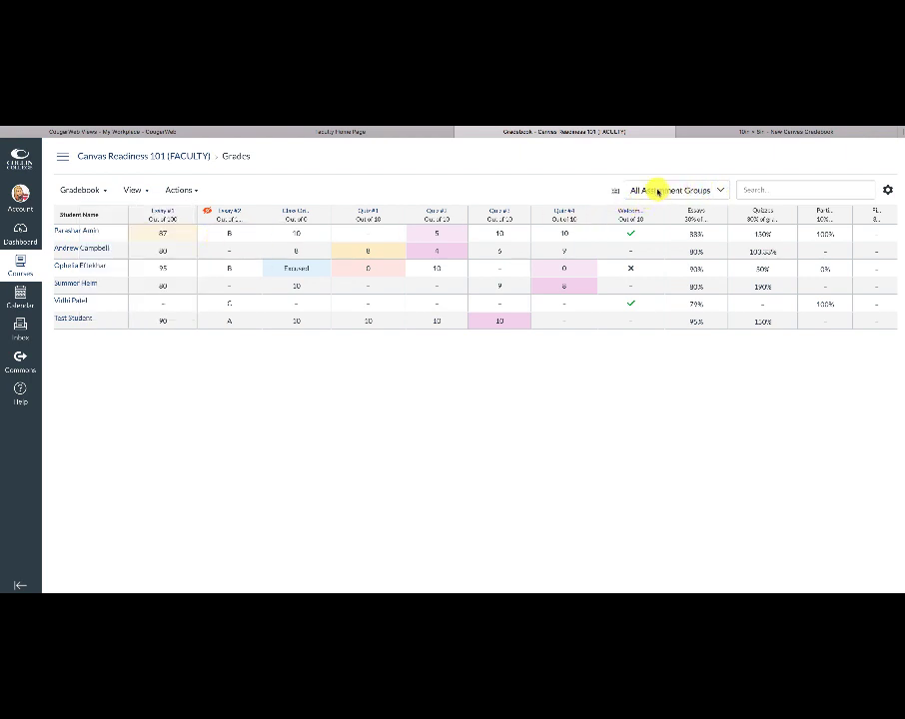
left_click(722, 192)
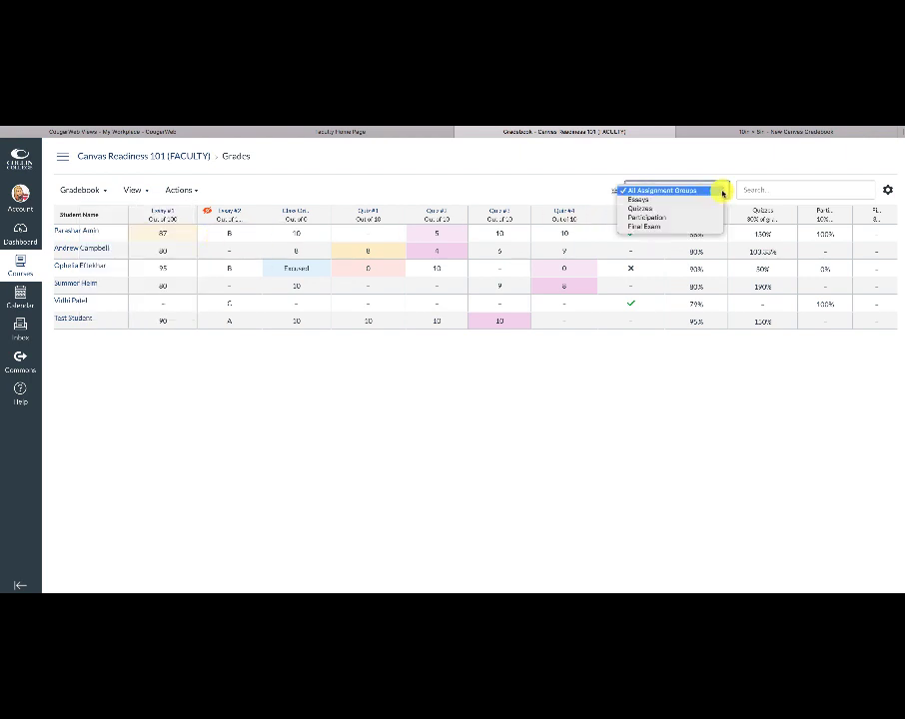
left_click(662, 208)
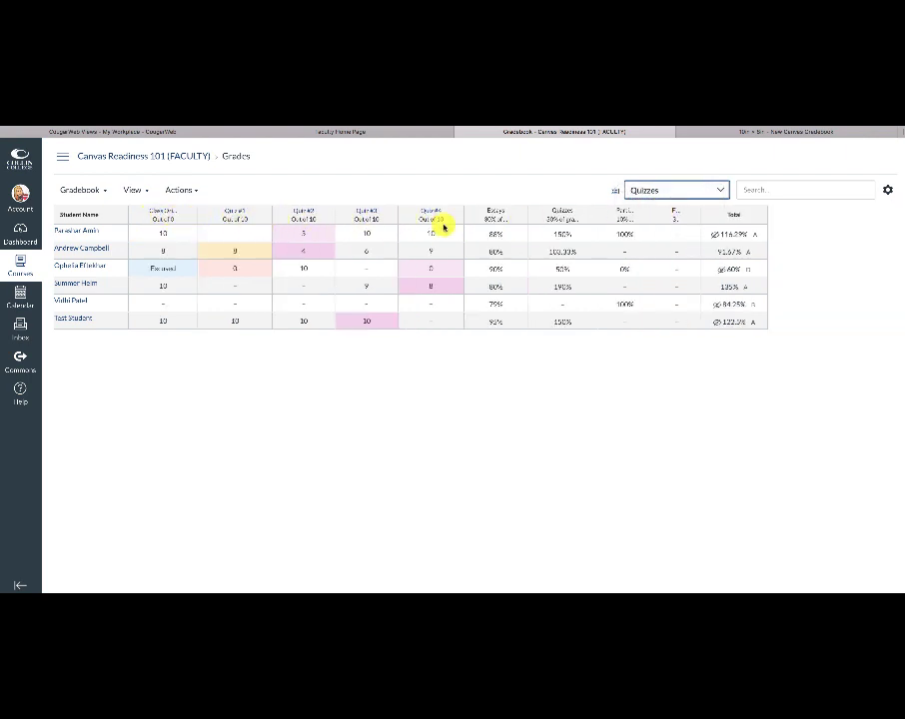
Remove the assignment group filter from the gradebook.
left_click(141, 190)
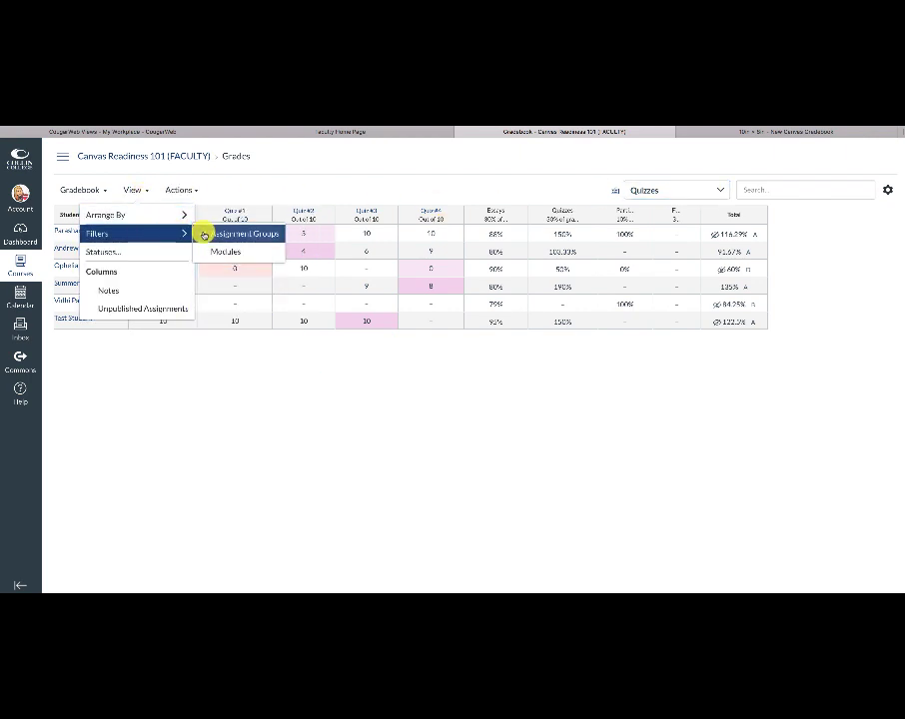
left_click(204, 235)
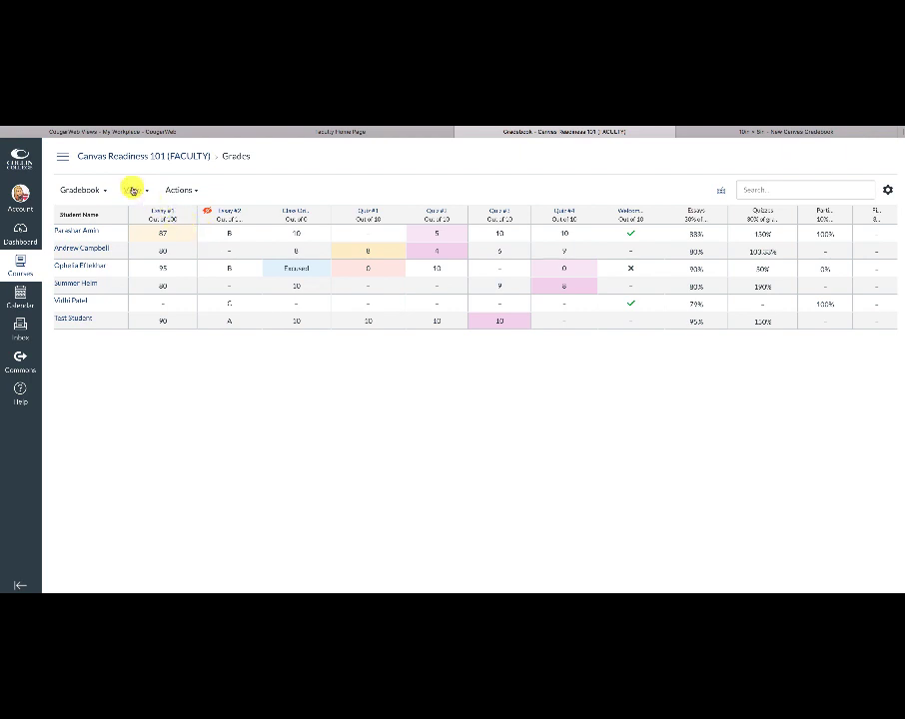
Change the colour of the Excused status to #F3EFEA and close the status settings.
left_click(133, 189)
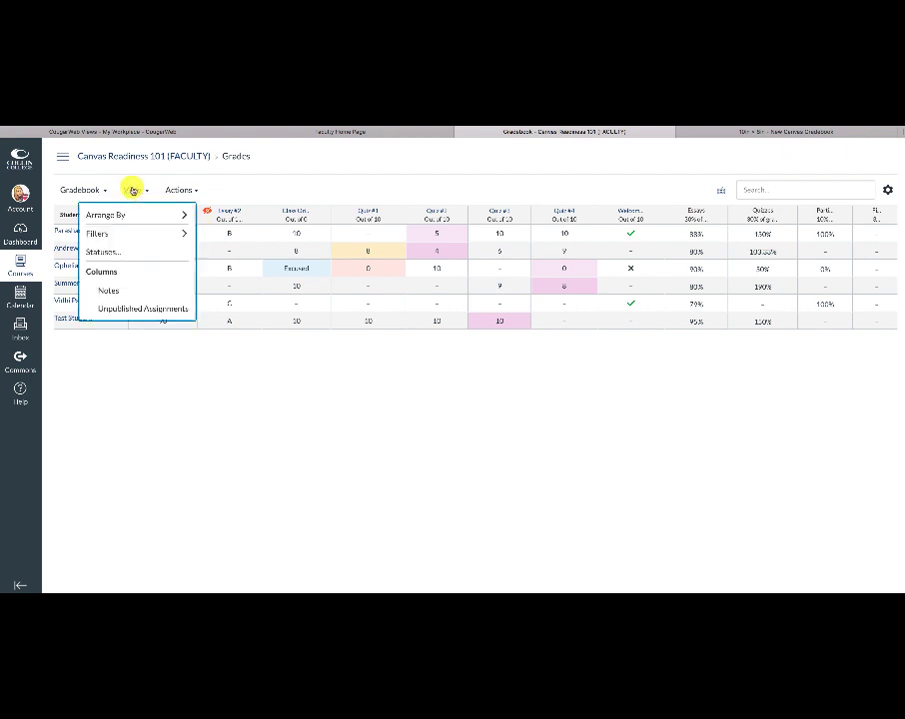
left_click(109, 251)
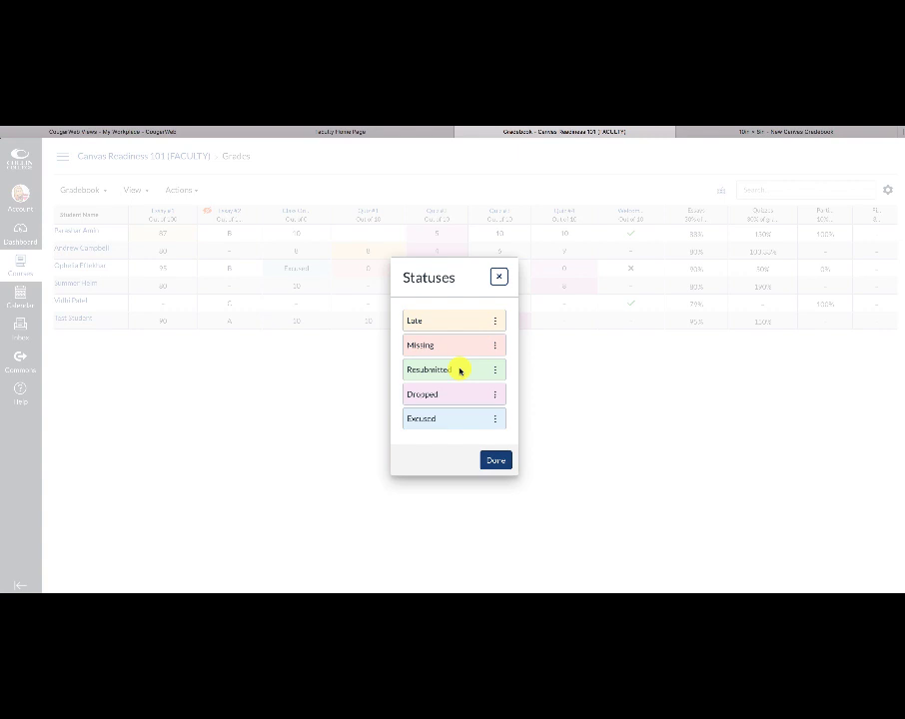
left_click(496, 419)
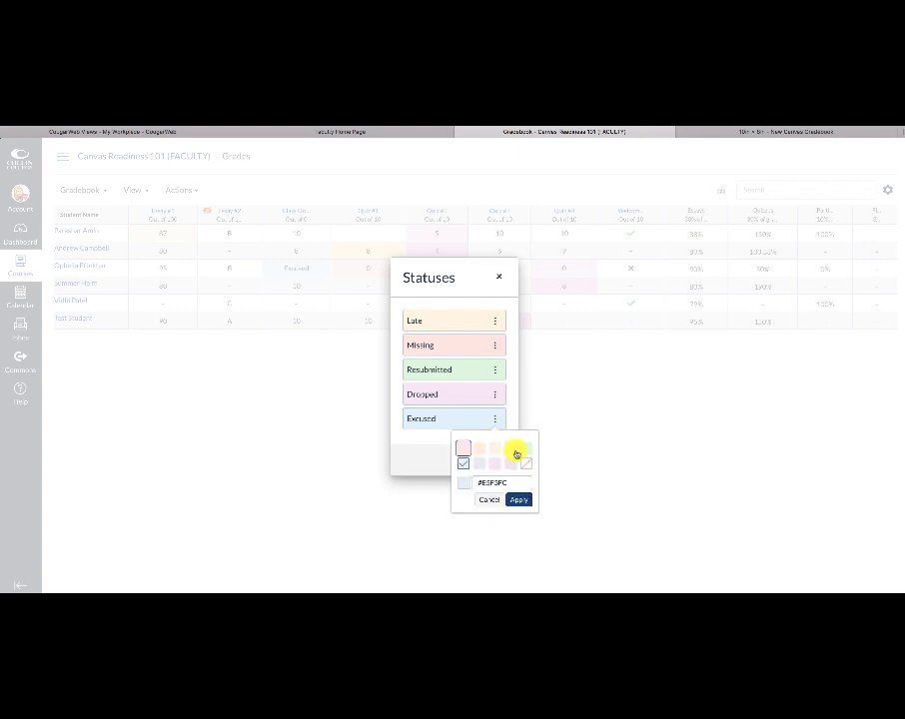
left_click(511, 449)
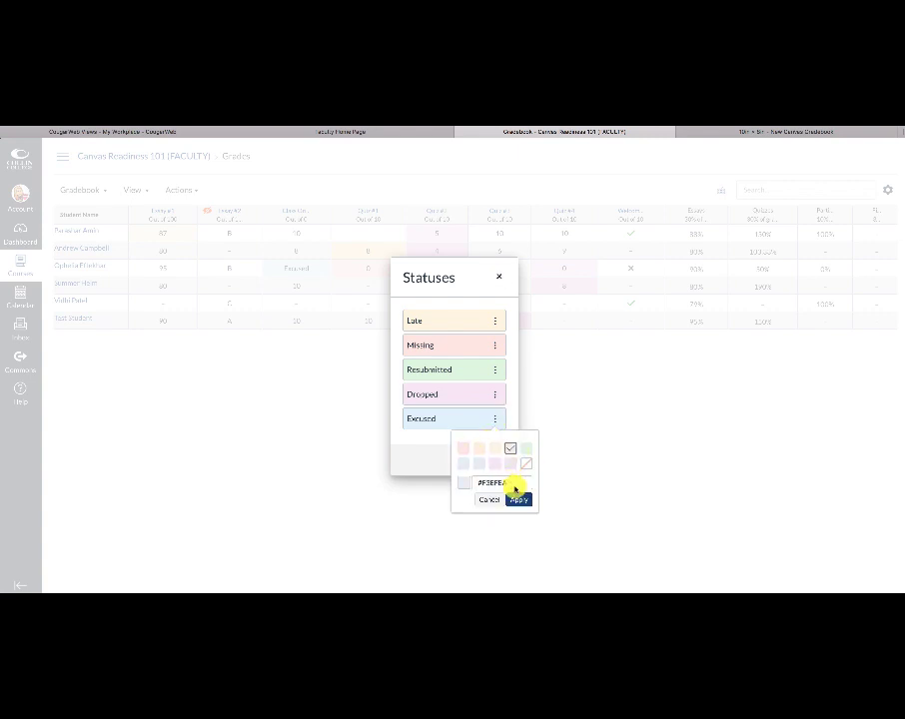
left_click(519, 500)
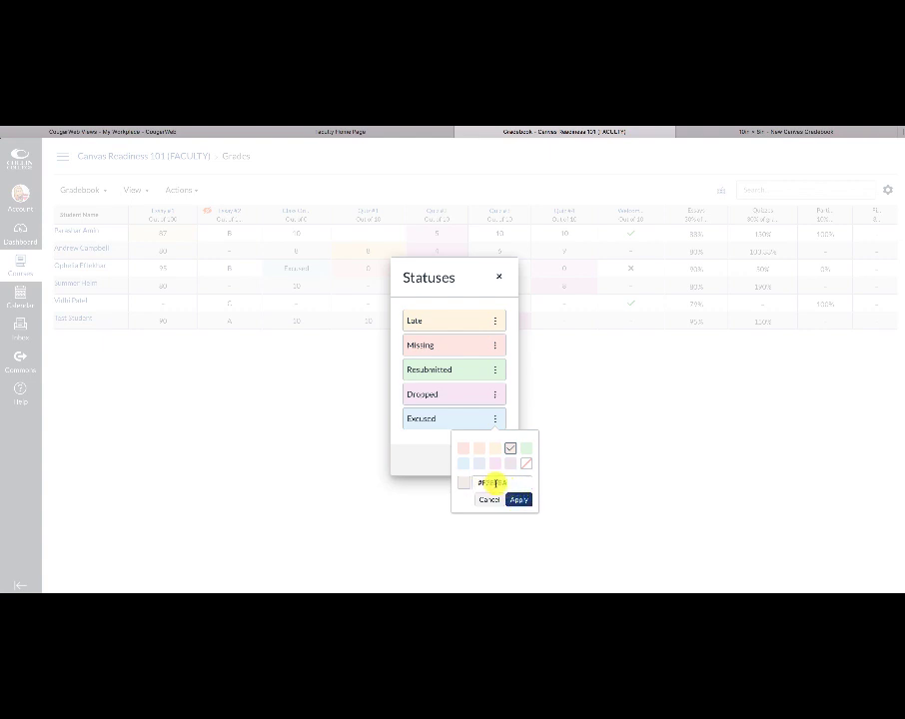
left_click(518, 498)
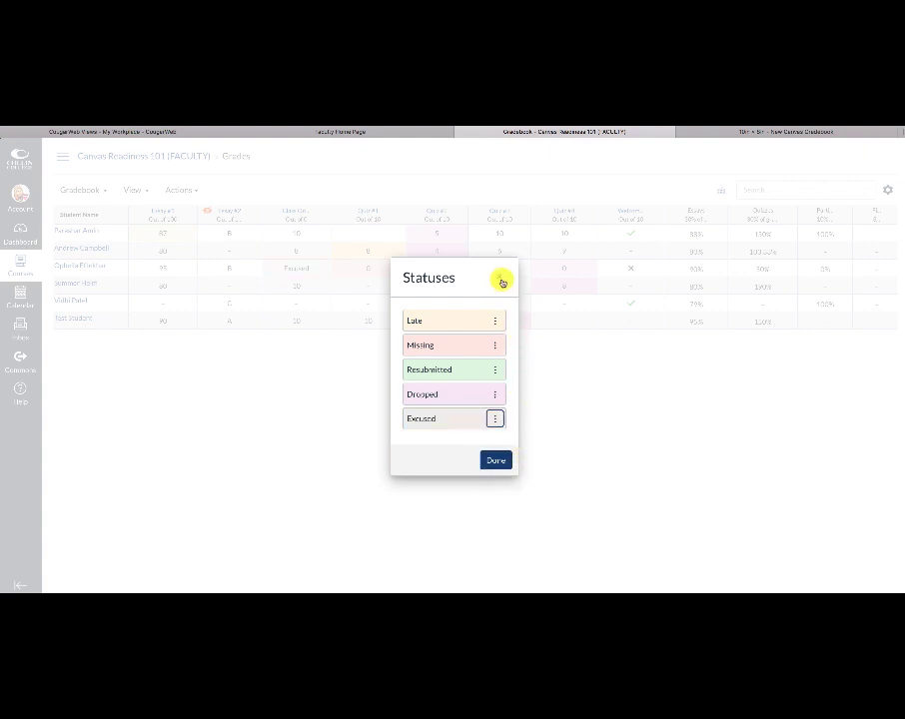
left_click(495, 460)
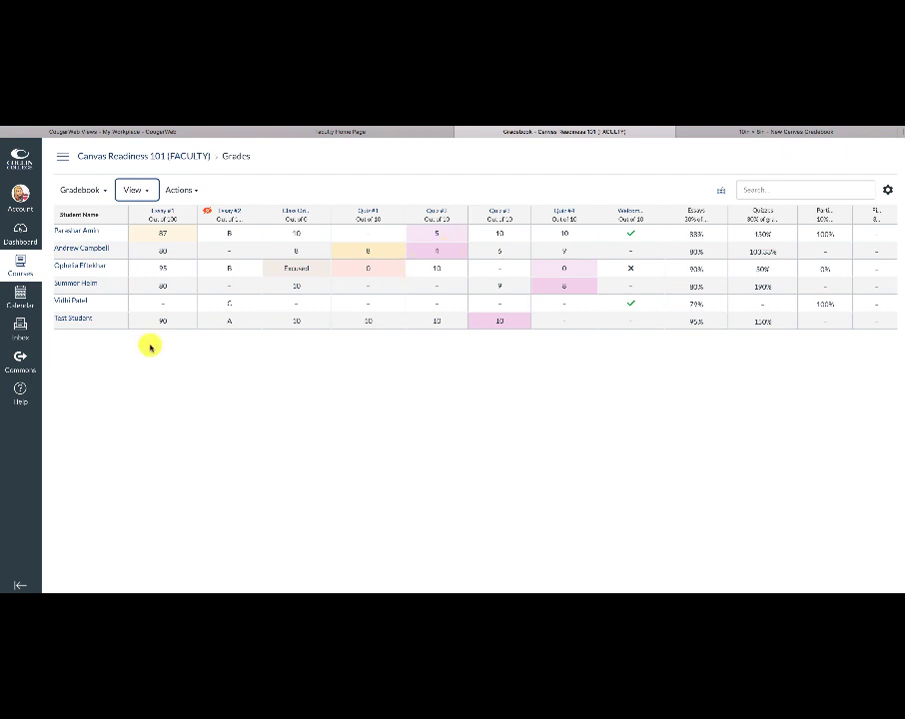
Review the colours of the Late, Missing, Resubmitted, Dropped and Excused statuses without changing them.
left_click(140, 192)
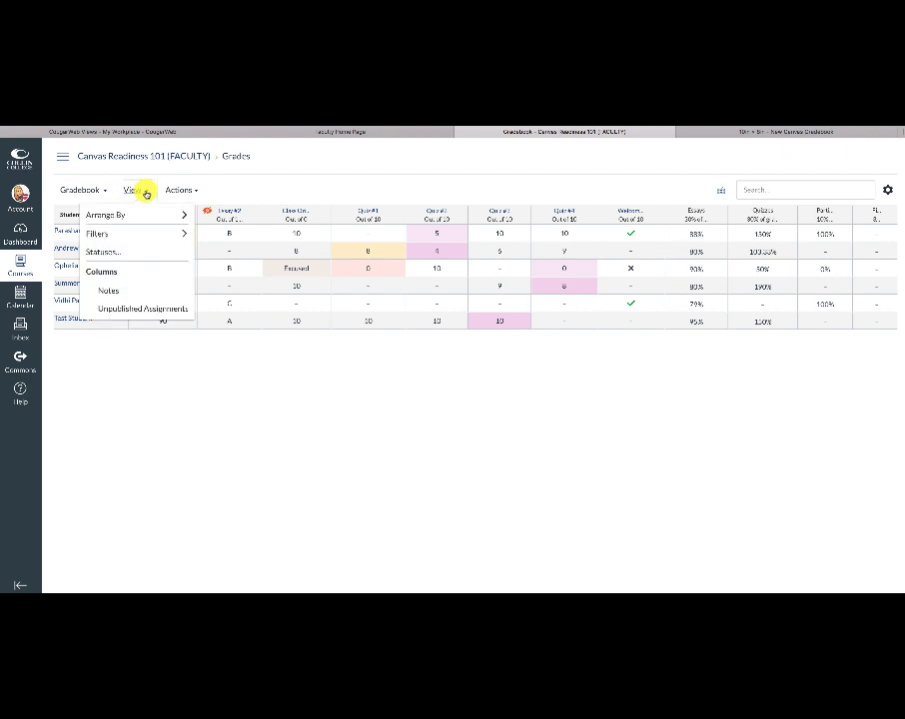
left_click(128, 251)
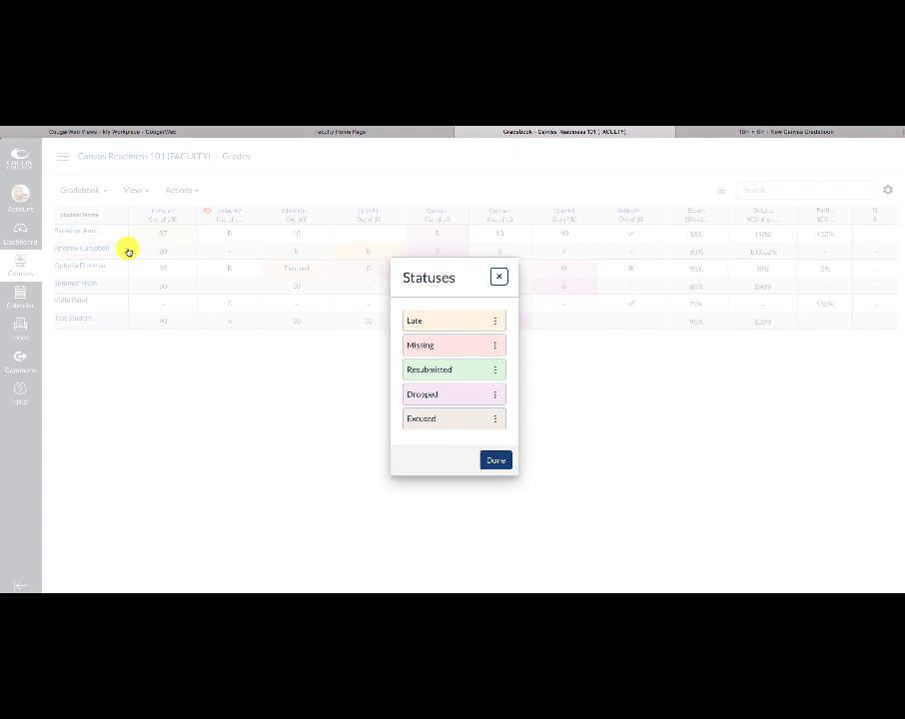
left_click(498, 459)
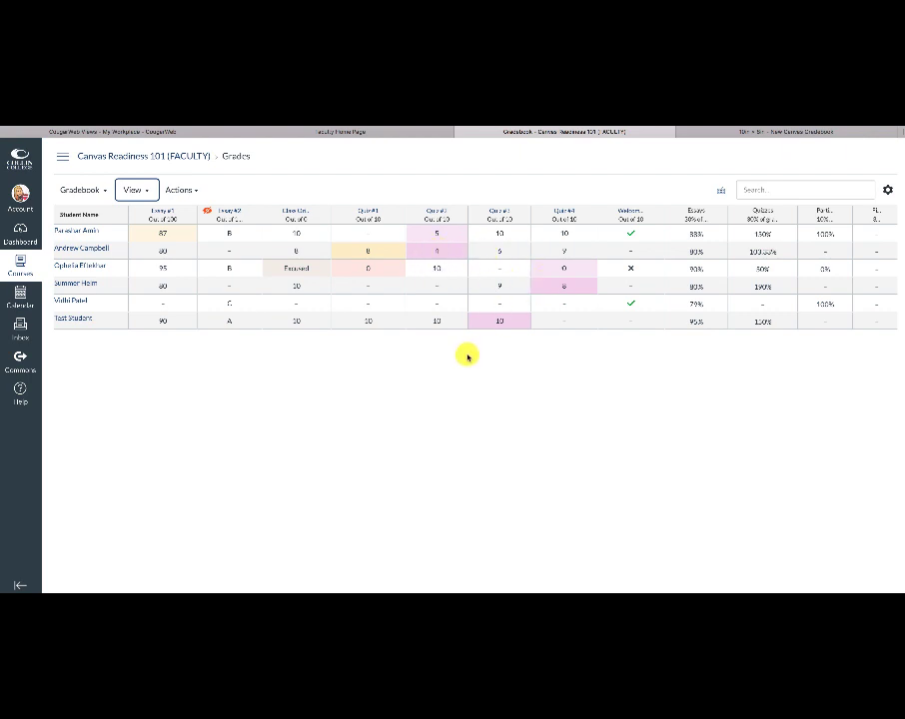
Show the Notes column and delete the existing note of the student in the first row.
left_click(137, 191)
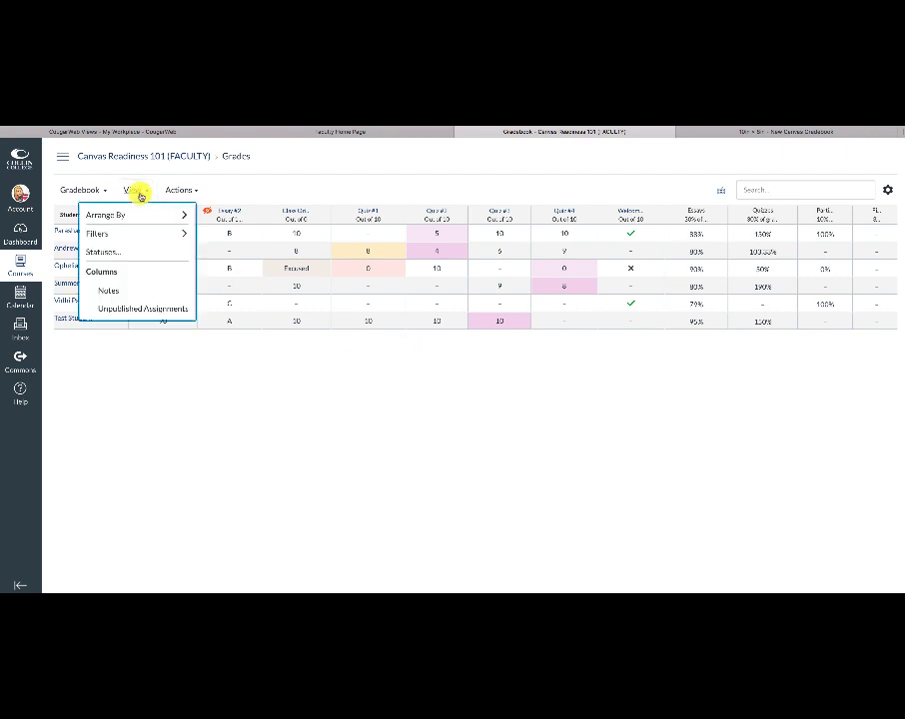
left_click(112, 287)
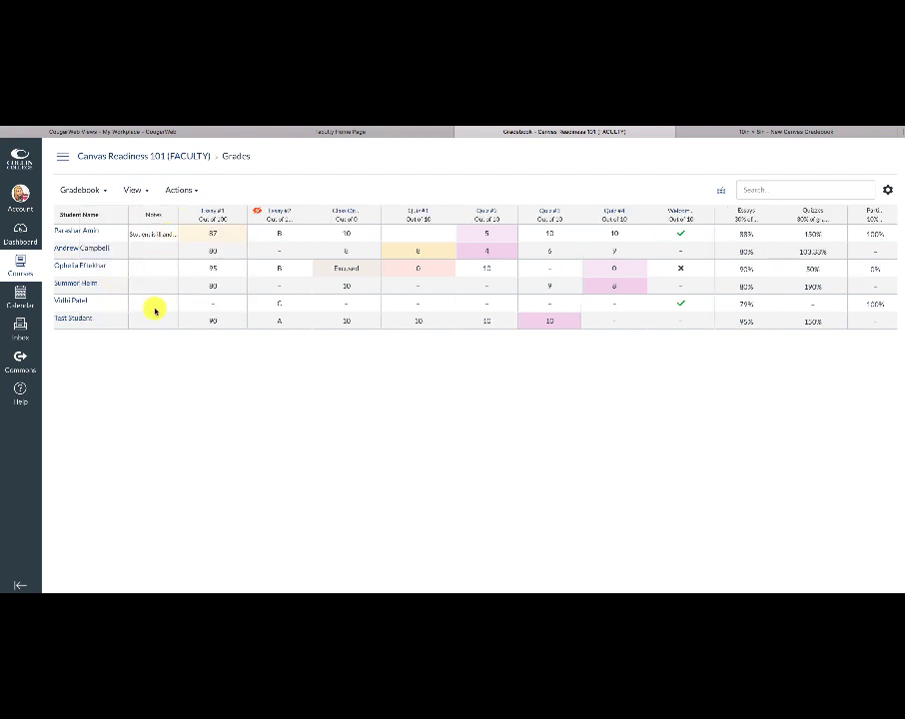
left_click(151, 238)
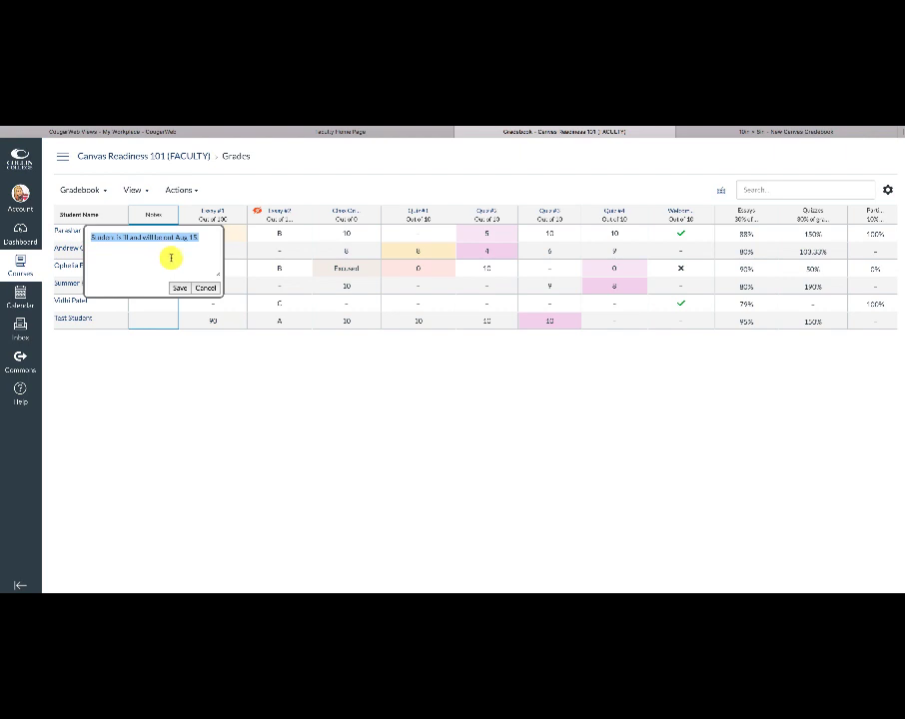
key("BackSpace")
left_click(179, 288)
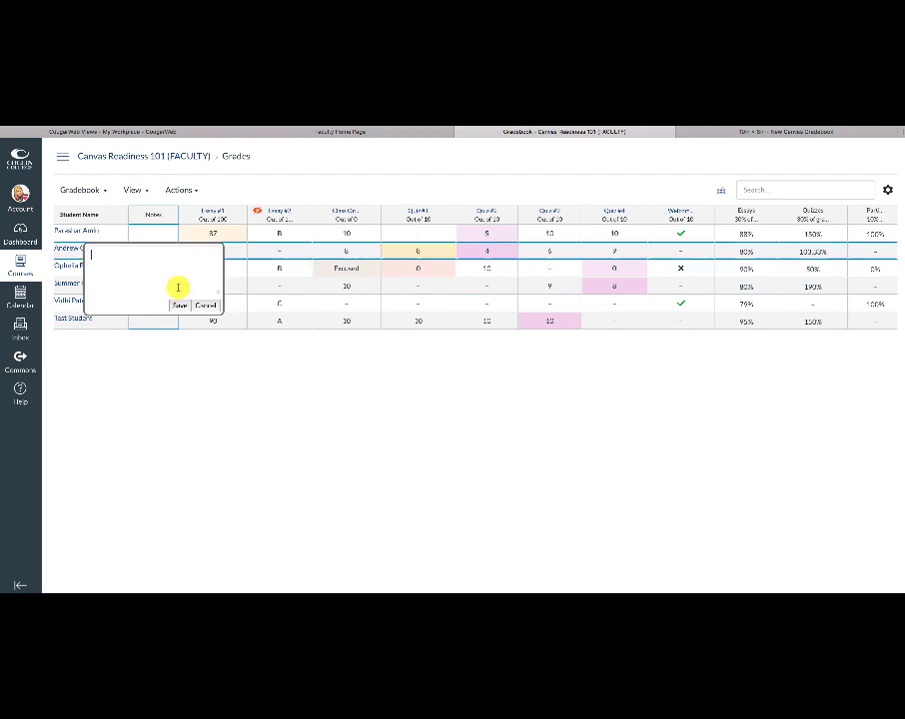
left_click(203, 304)
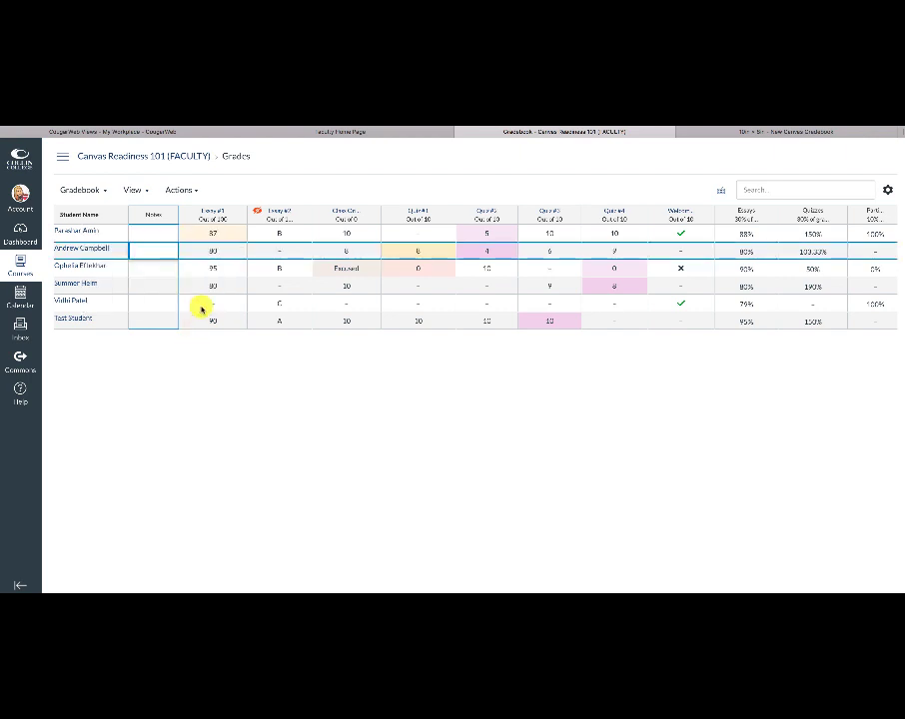
Add the note "Student is absent Monday" for the student in the third row.
left_click(155, 276)
type("S")
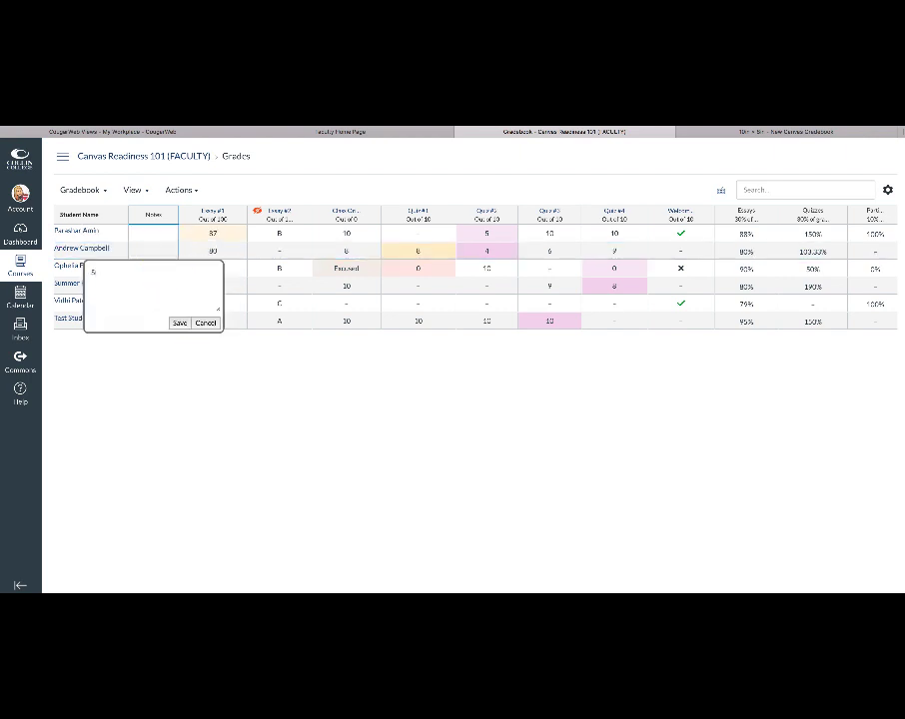
type("tudent is absent Monday")
left_click(178, 322)
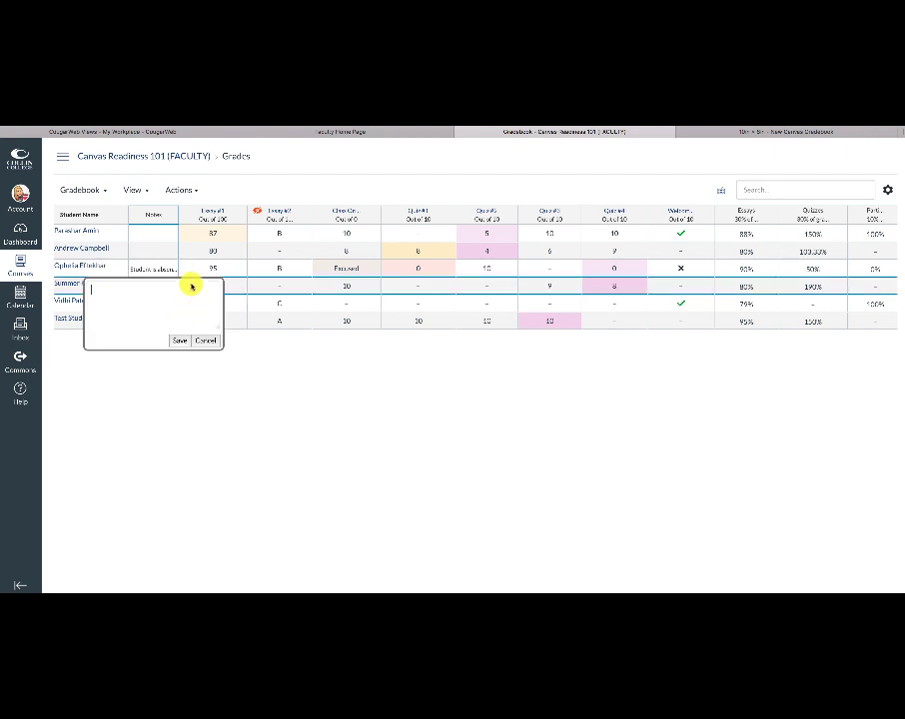
left_click(206, 341)
Hide the Notes column and toggle the display of unpublished assignments.
left_click(134, 195)
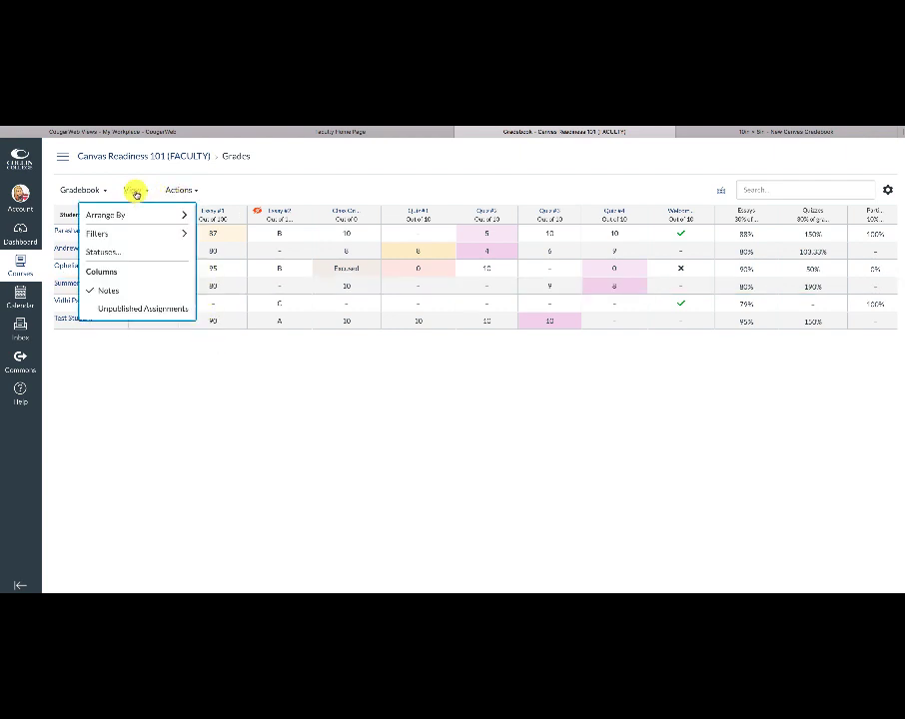
left_click(107, 291)
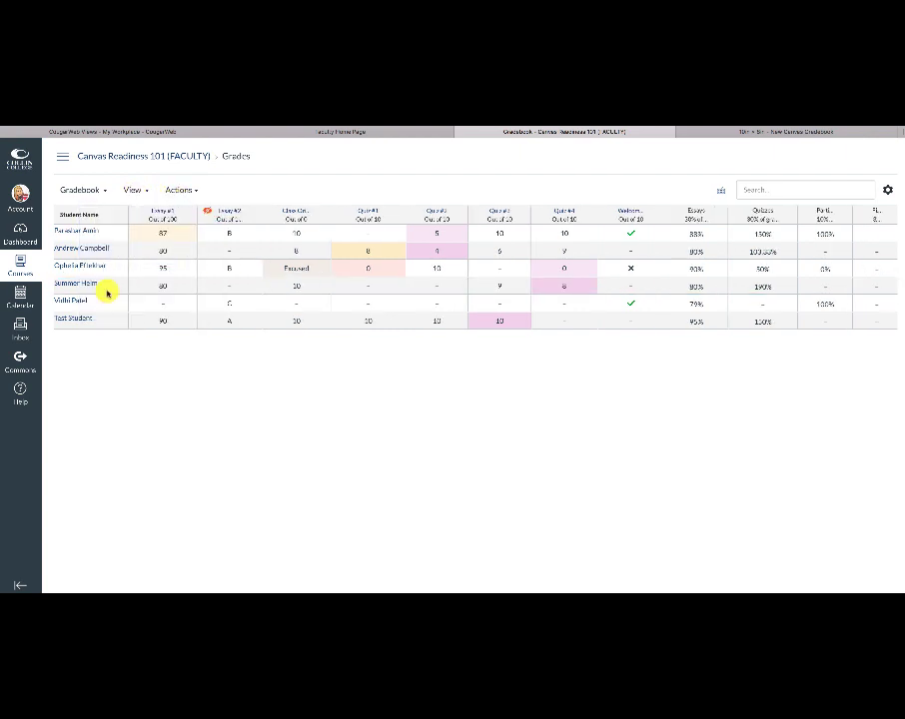
left_click(136, 192)
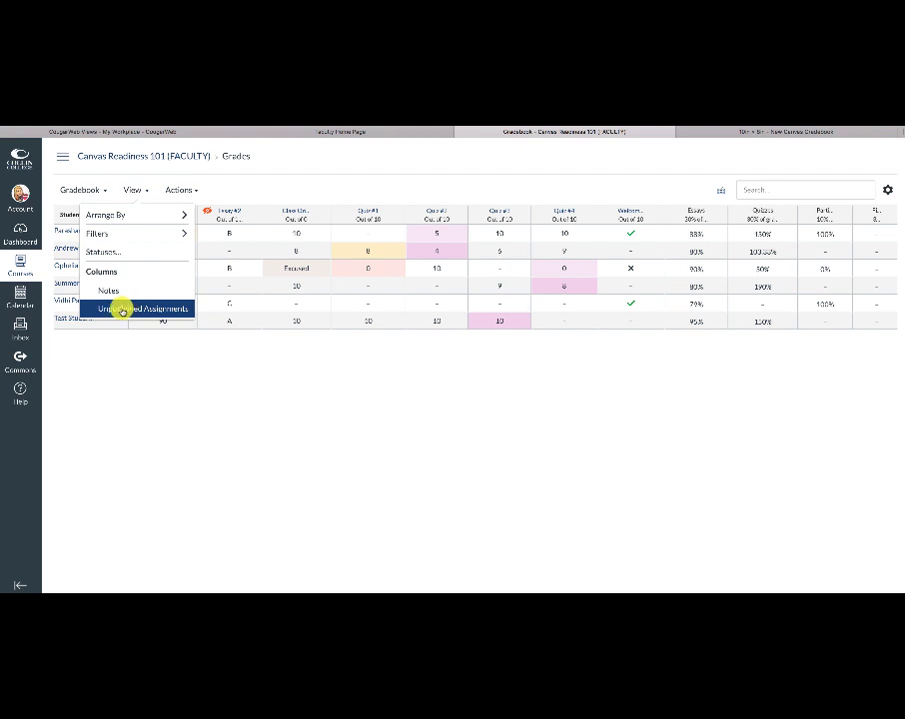
left_click(122, 310)
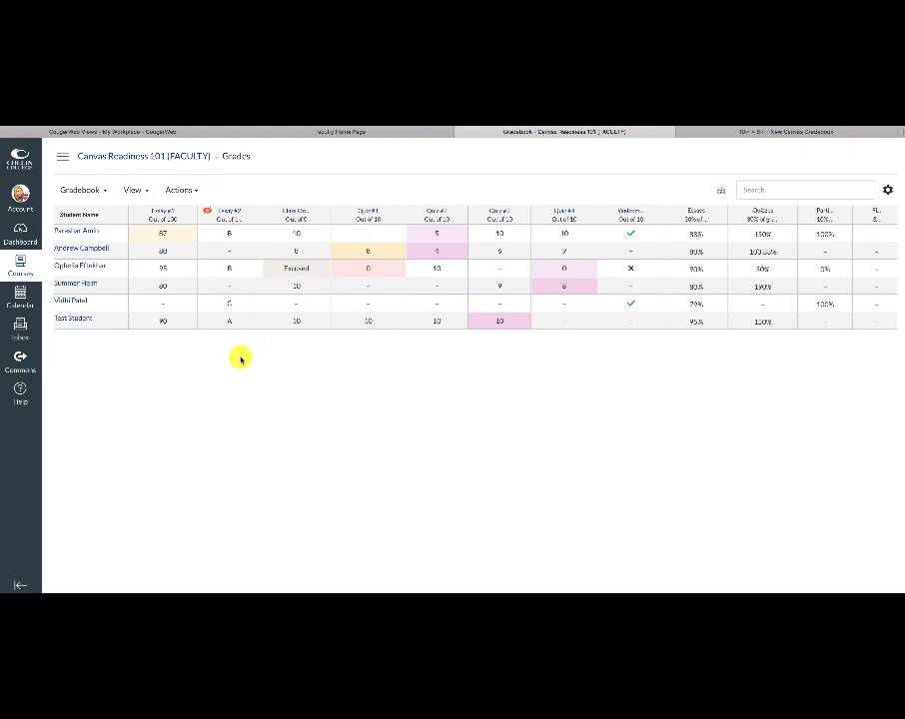
Export the gradebook and review its list of keyboard shortcuts.
left_click(182, 190)
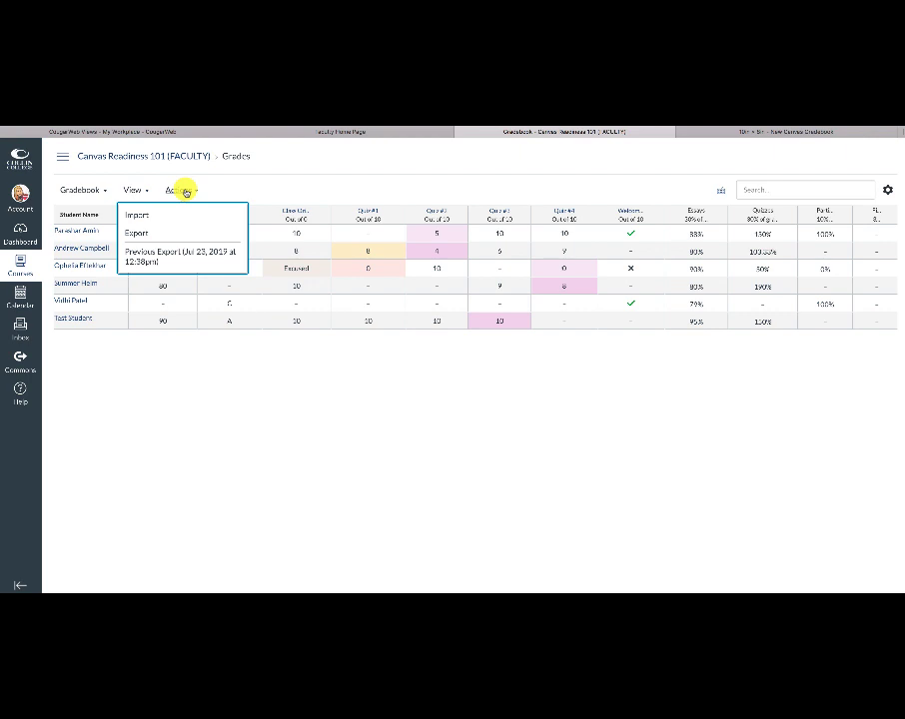
left_click(156, 234)
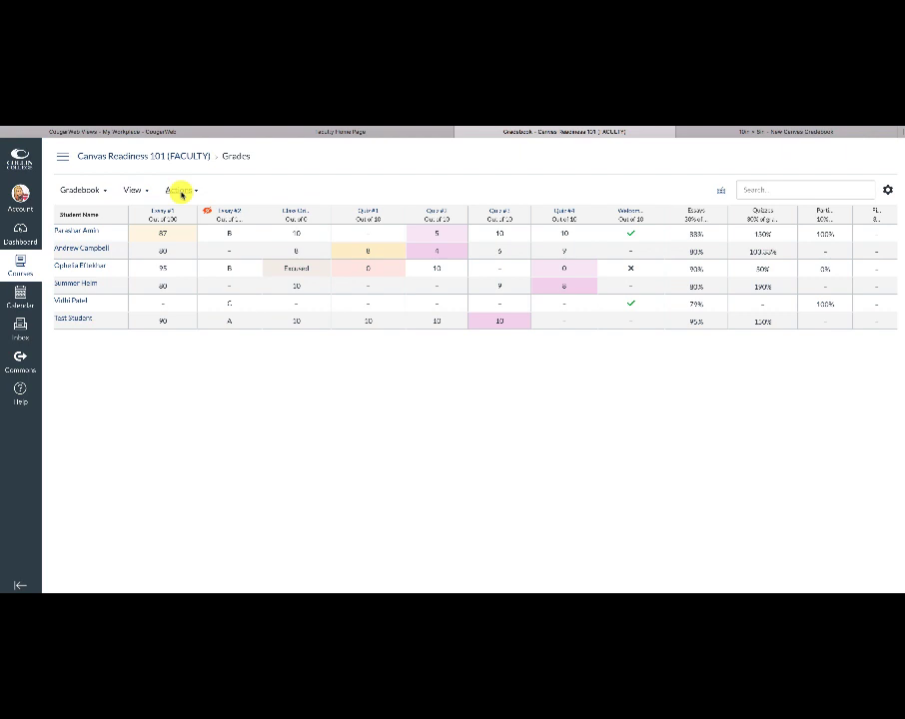
left_click(721, 190)
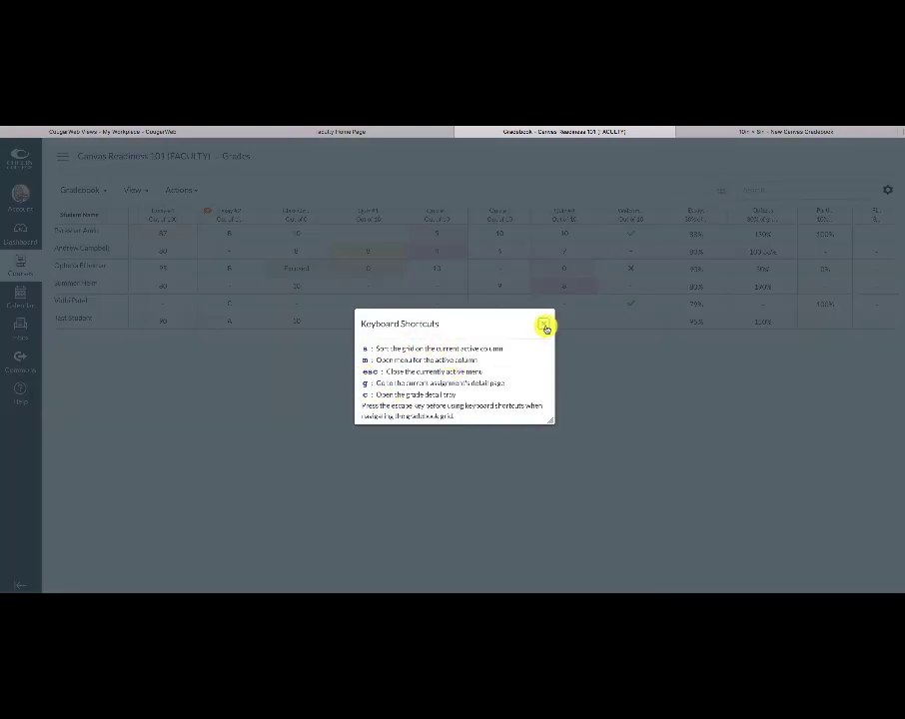
left_click(543, 323)
Search the gradebook for a student by the first letters of the name and clear the search.
left_click(753, 194)
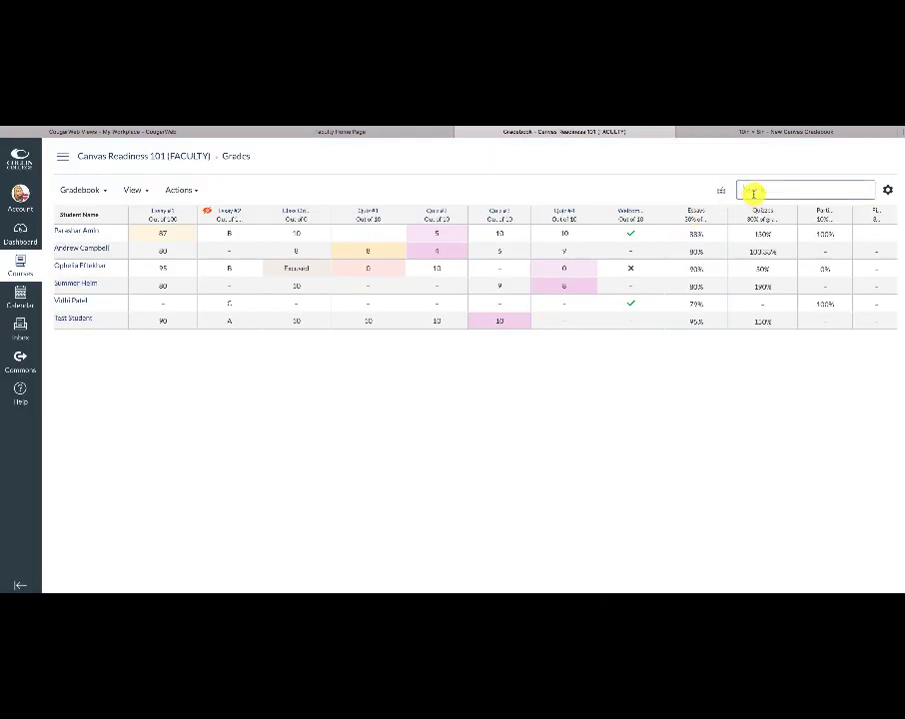
type("sum")
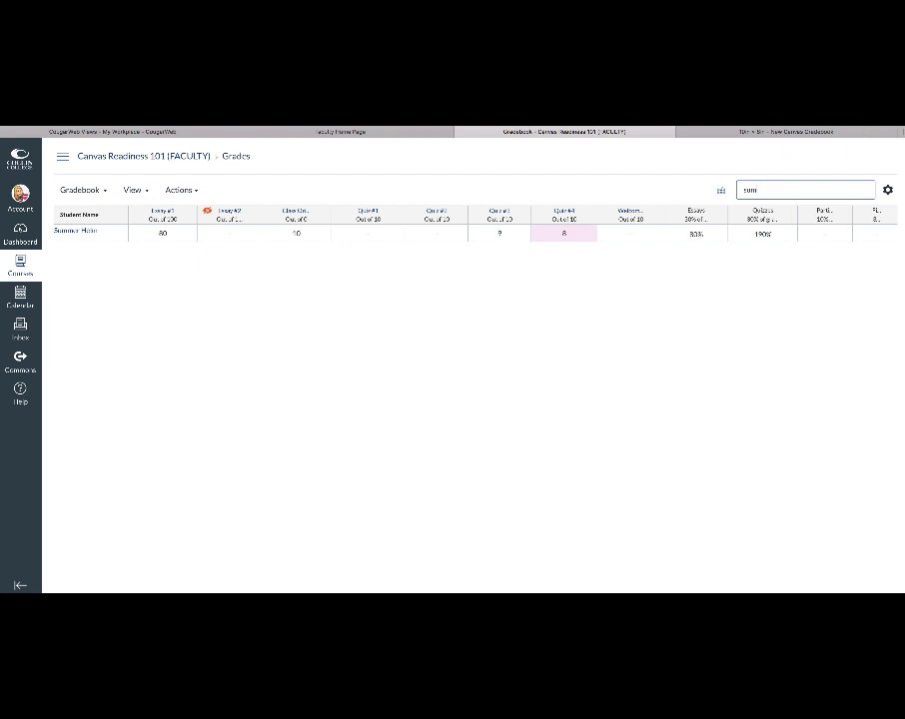
key("BackSpace")
key("BackSpace")
key("BackSpace")
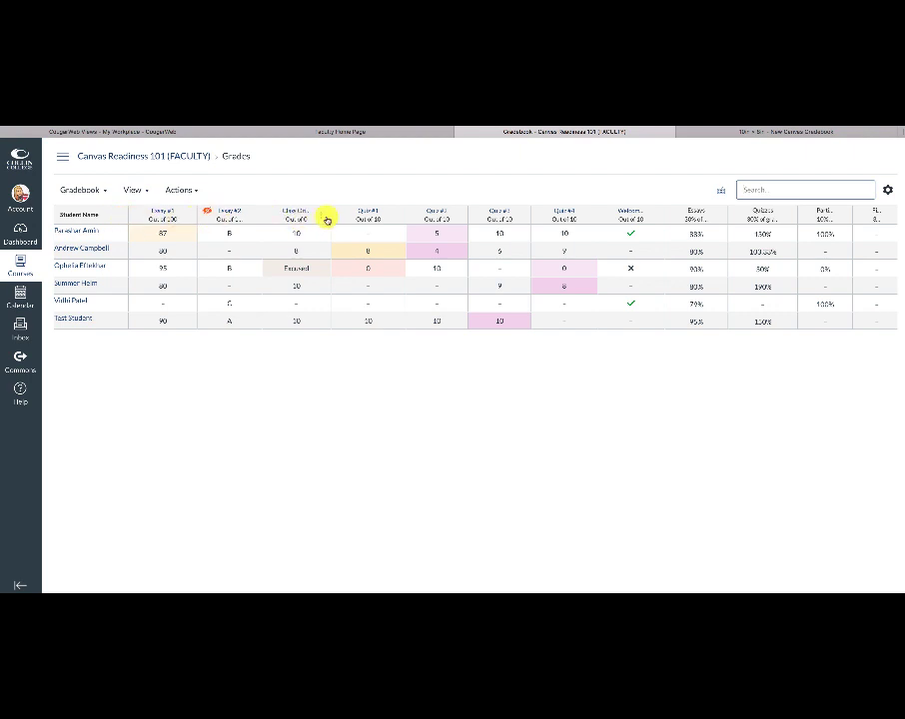
Review the options available for the Student Name column and for the Essay #1 column.
left_click(118, 216)
mouse_move(111, 236)
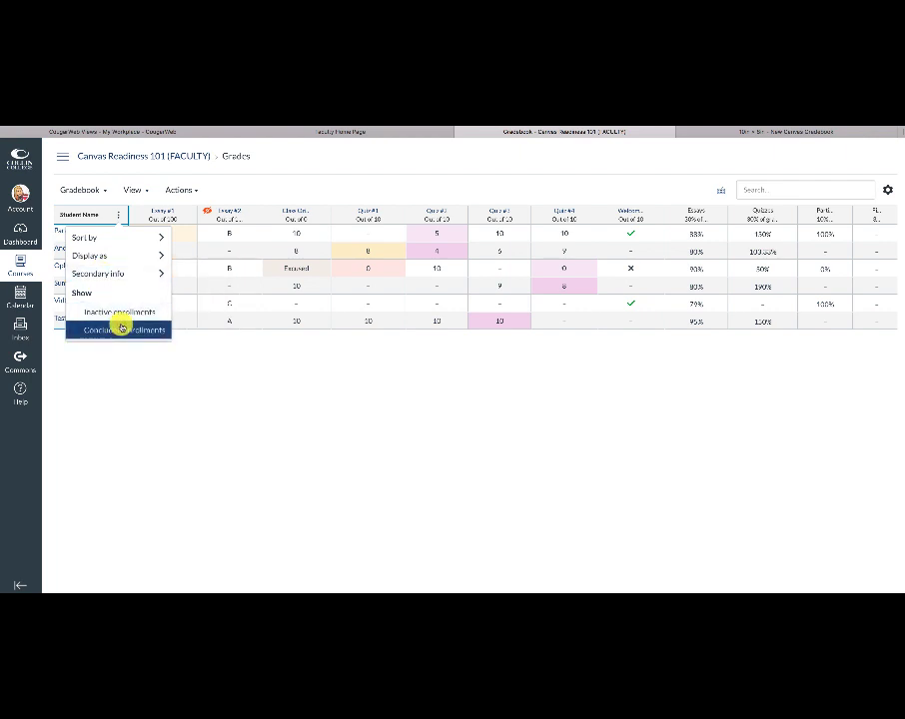
left_click(190, 343)
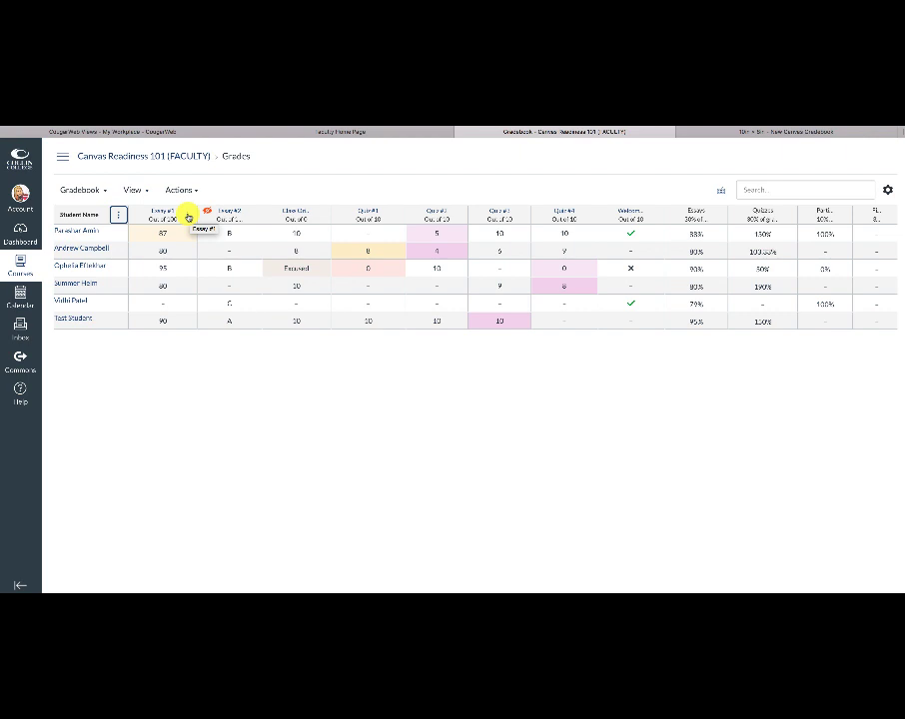
left_click(187, 217)
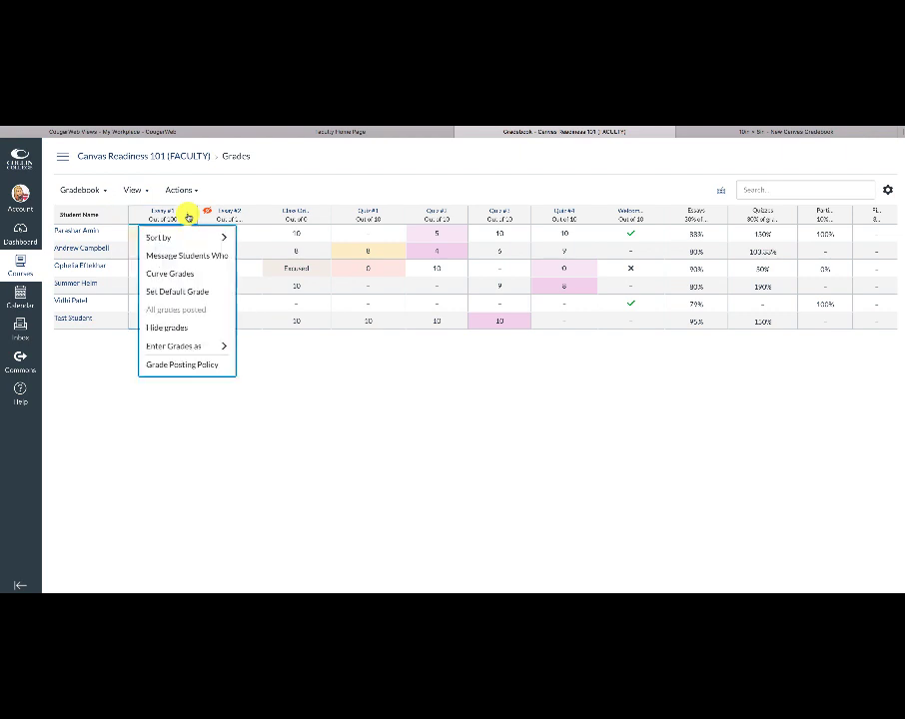
mouse_move(176, 233)
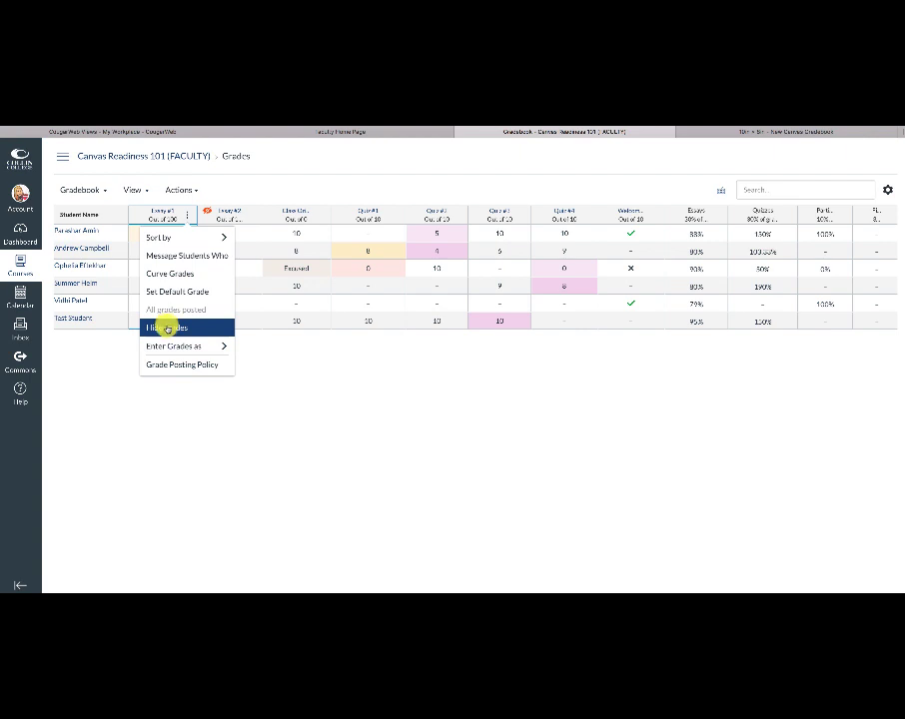
mouse_move(167, 344)
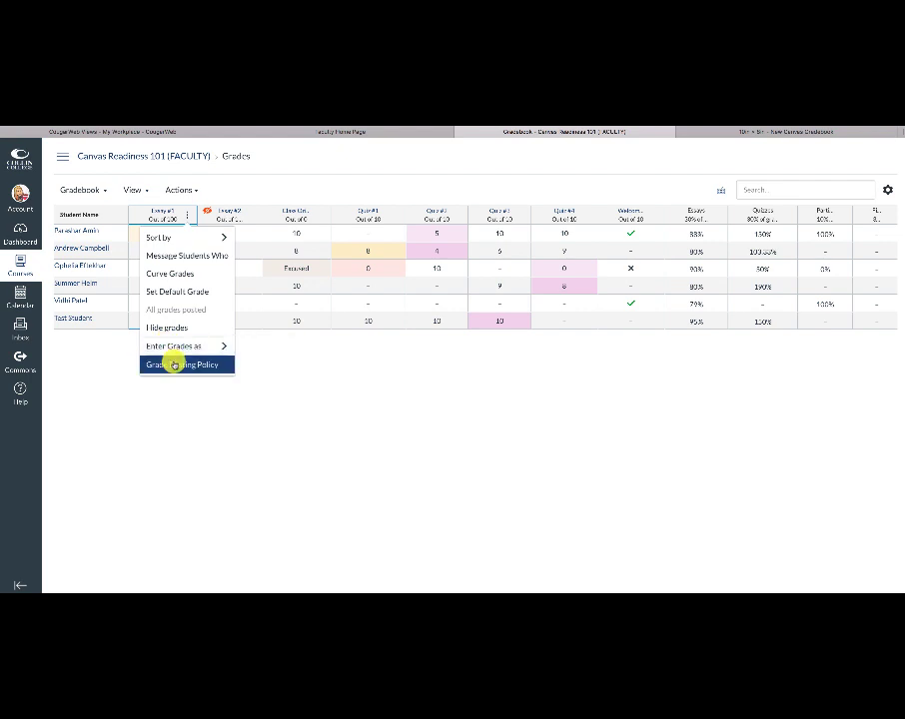
left_click(470, 417)
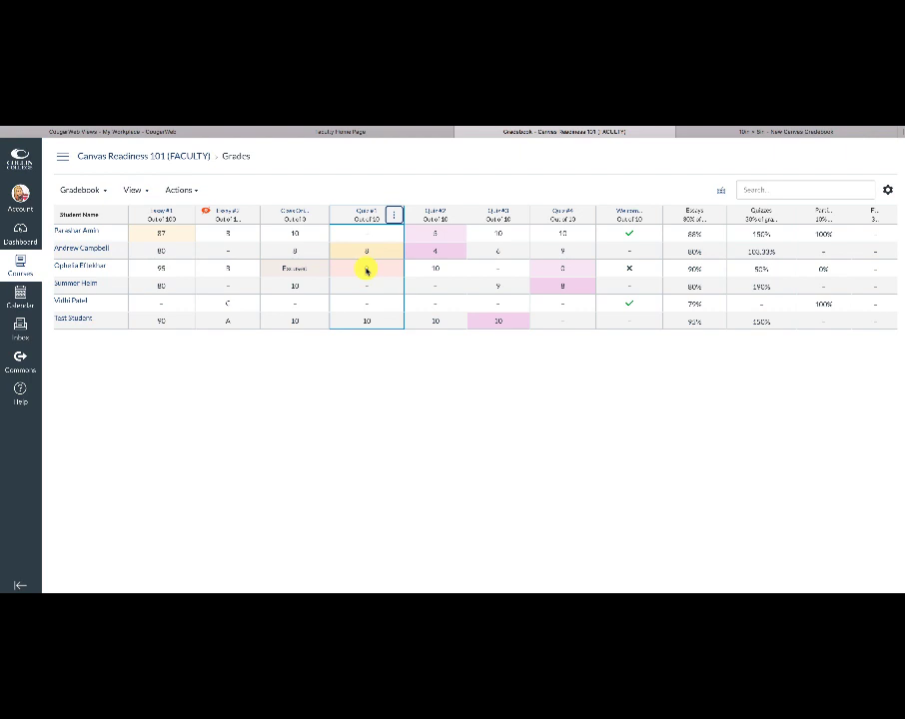
Draft a message to students who haven't submitted Quiz #1, adding "Due by 10/15" to the subject and removing the second recipient.
left_click(394, 220)
left_click(387, 255)
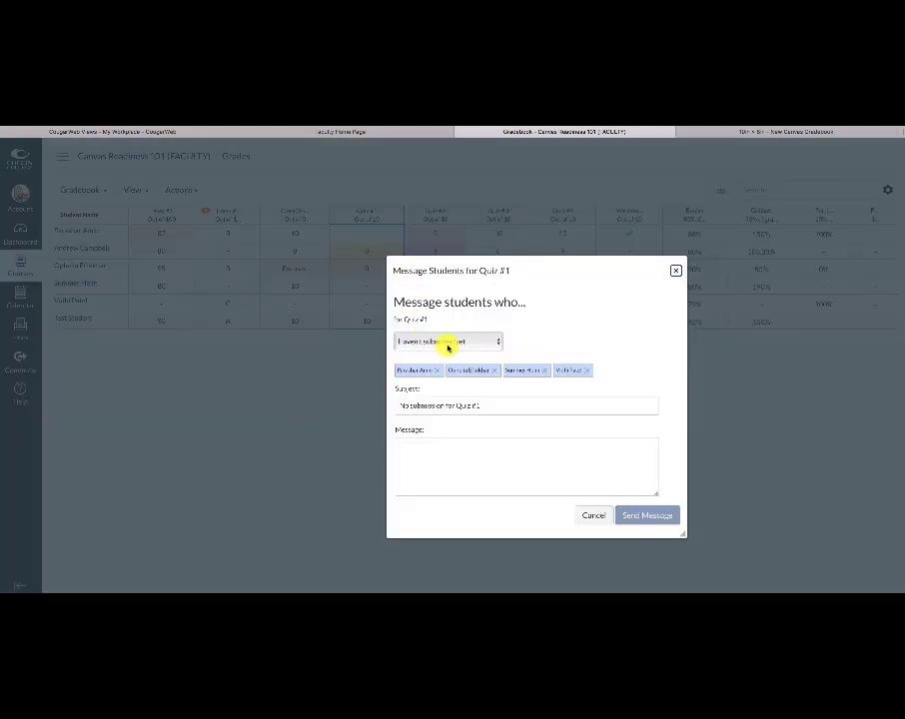
left_click(502, 407)
type("U")
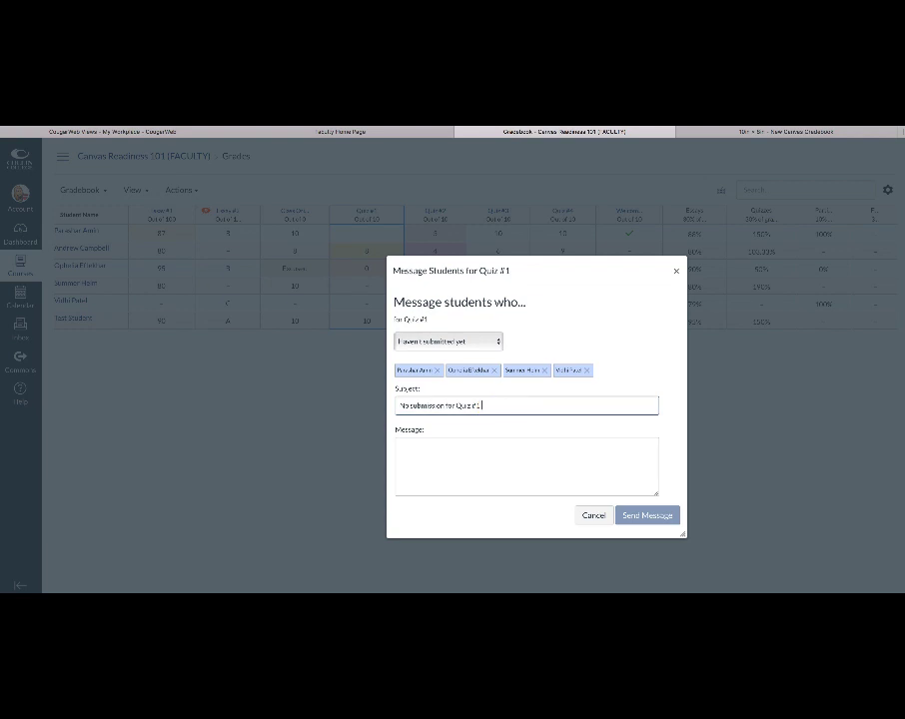
type("ue 9/10/15")
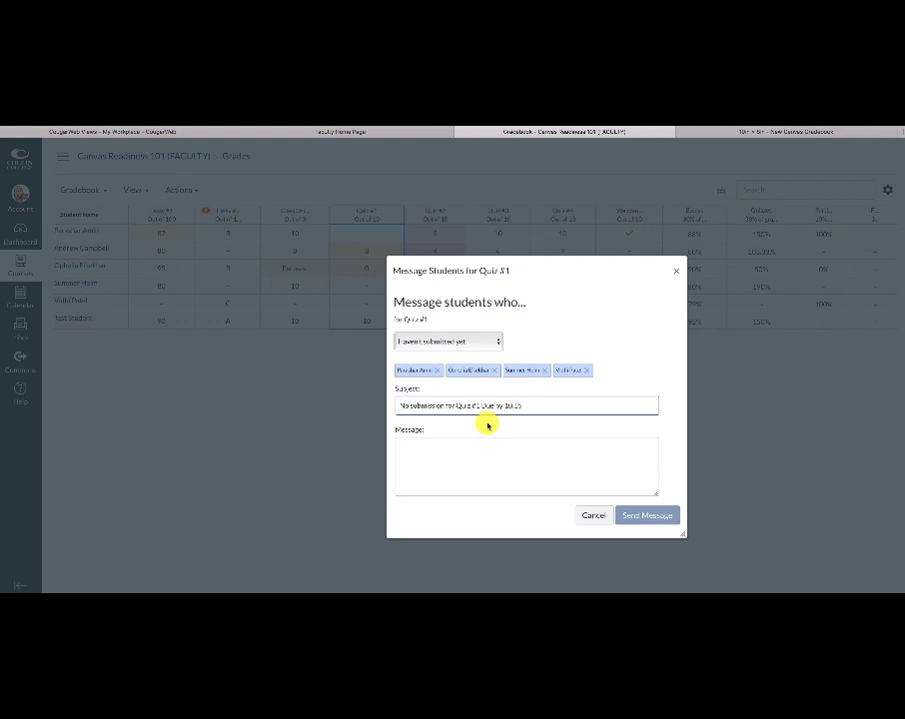
left_click(479, 447)
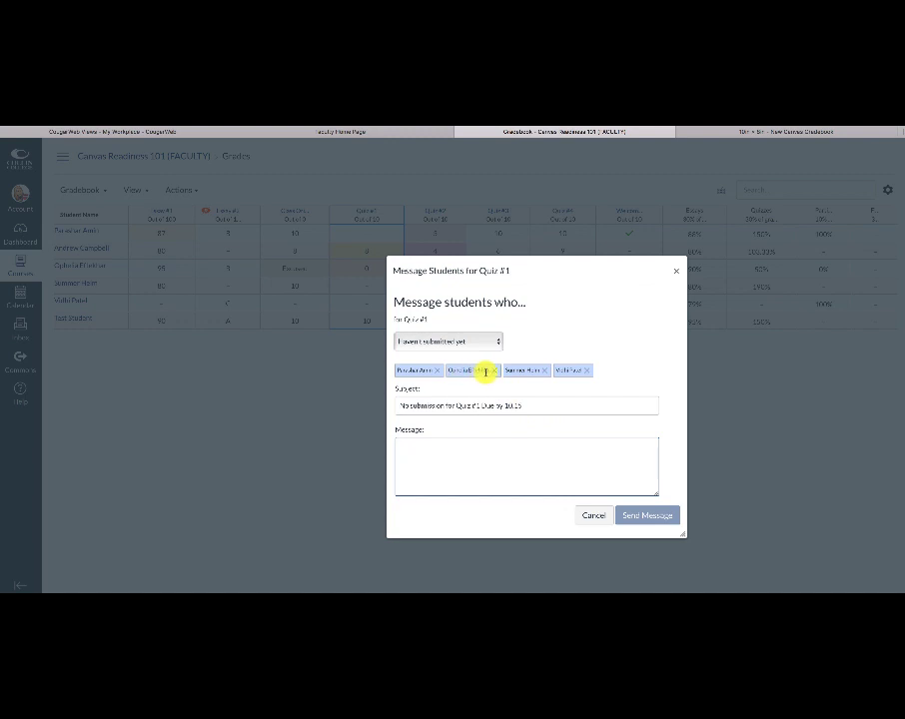
left_click(493, 372)
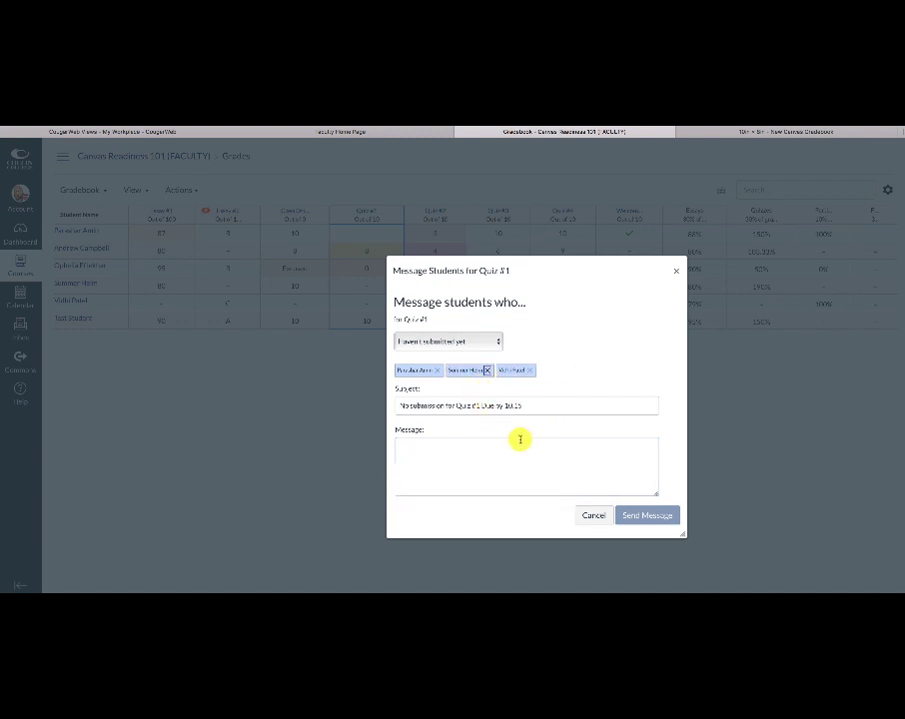
Address the Quiz #1 message to students who scored less than 7, discard it, and review the quiz column's other options.
left_click(496, 342)
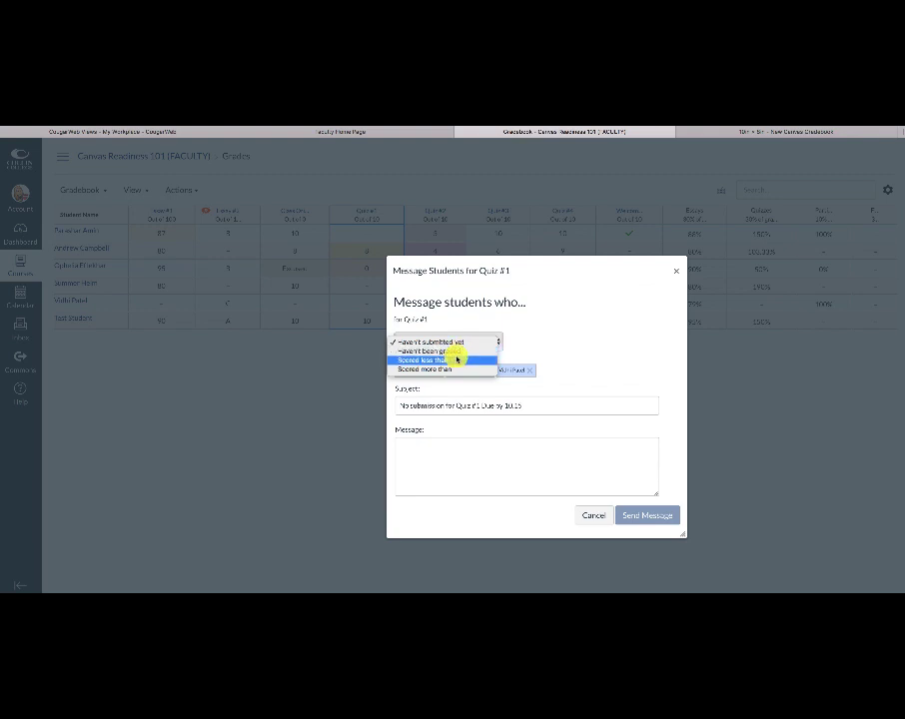
left_click(451, 361)
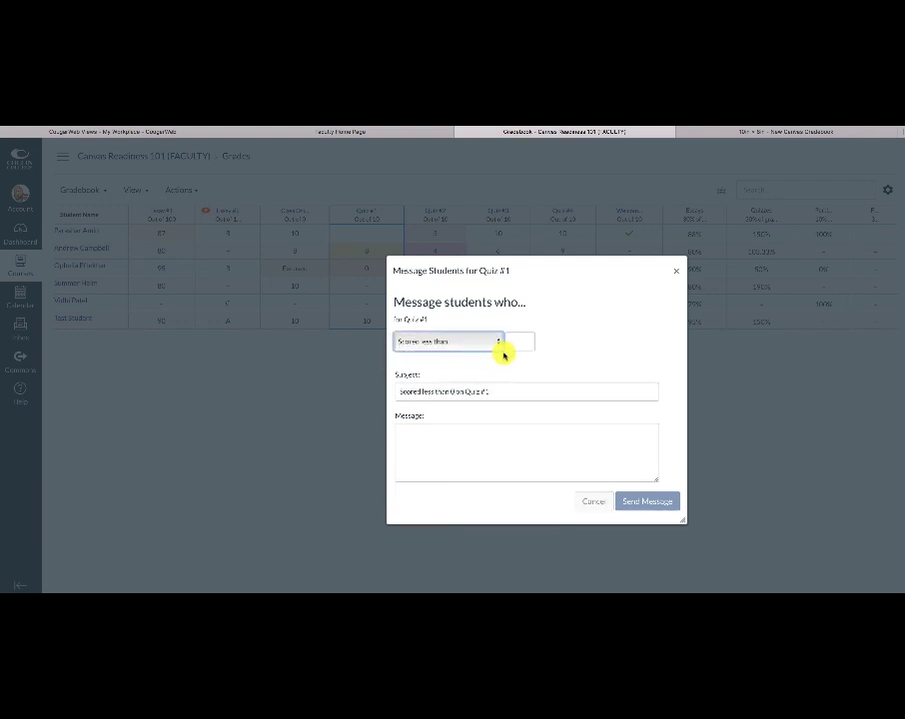
left_click(522, 343)
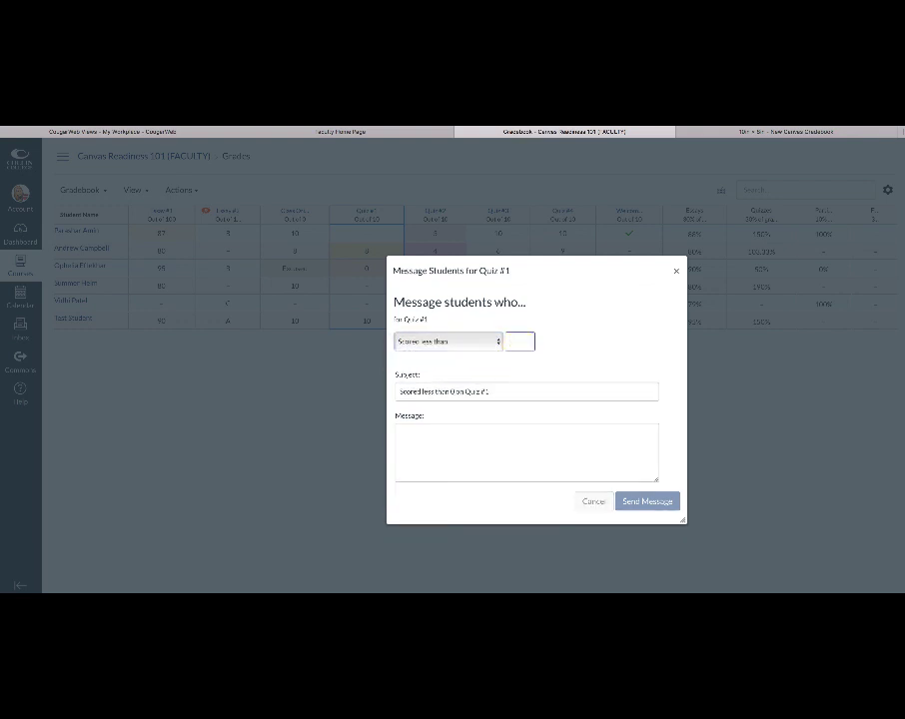
type("7")
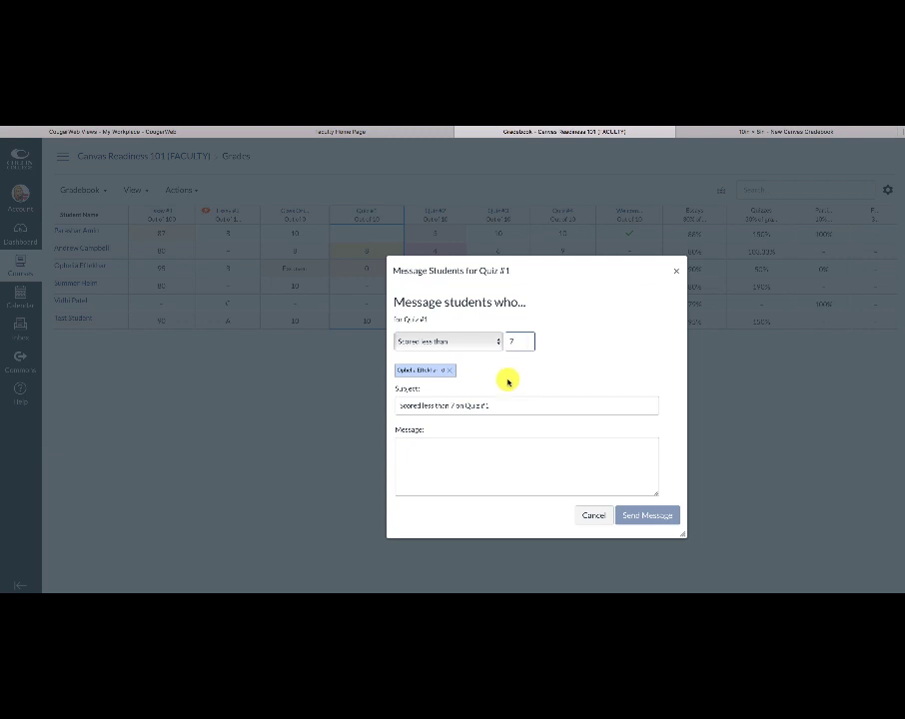
left_click(476, 460)
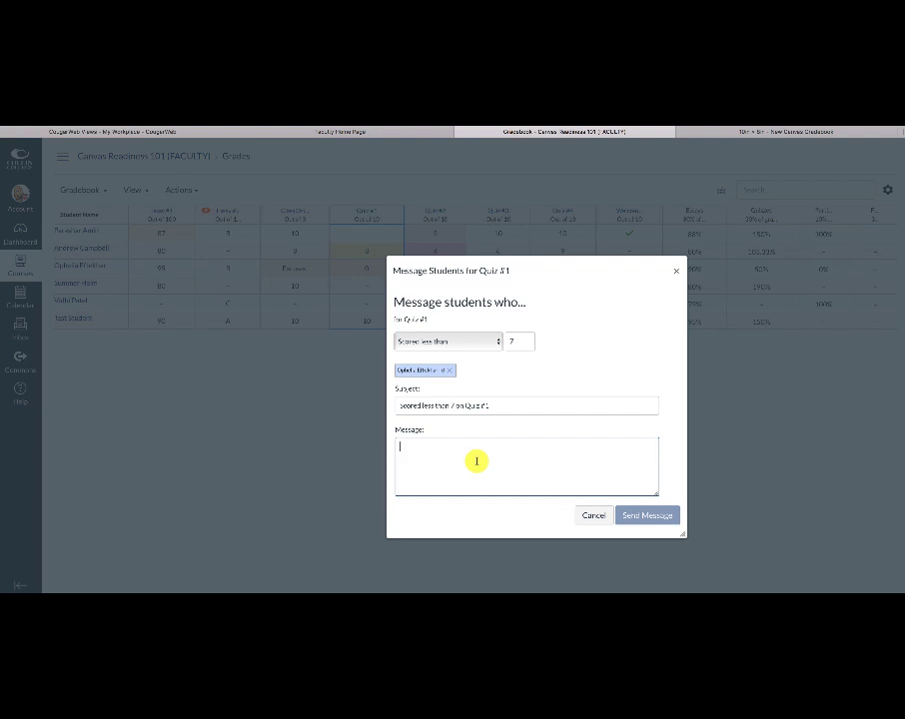
left_click(599, 515)
left_click(394, 215)
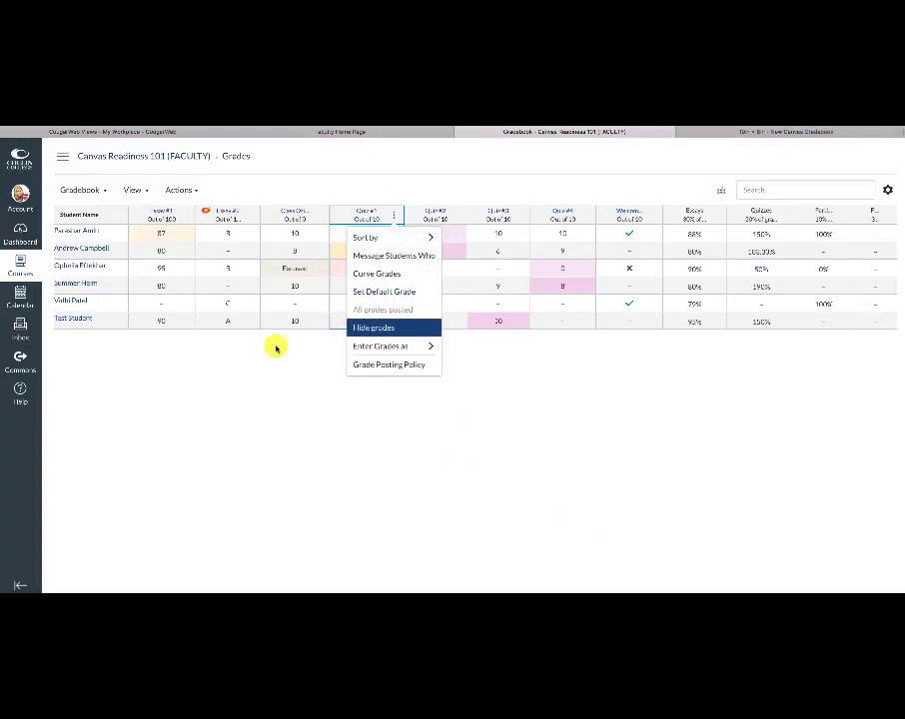
left_click(275, 348)
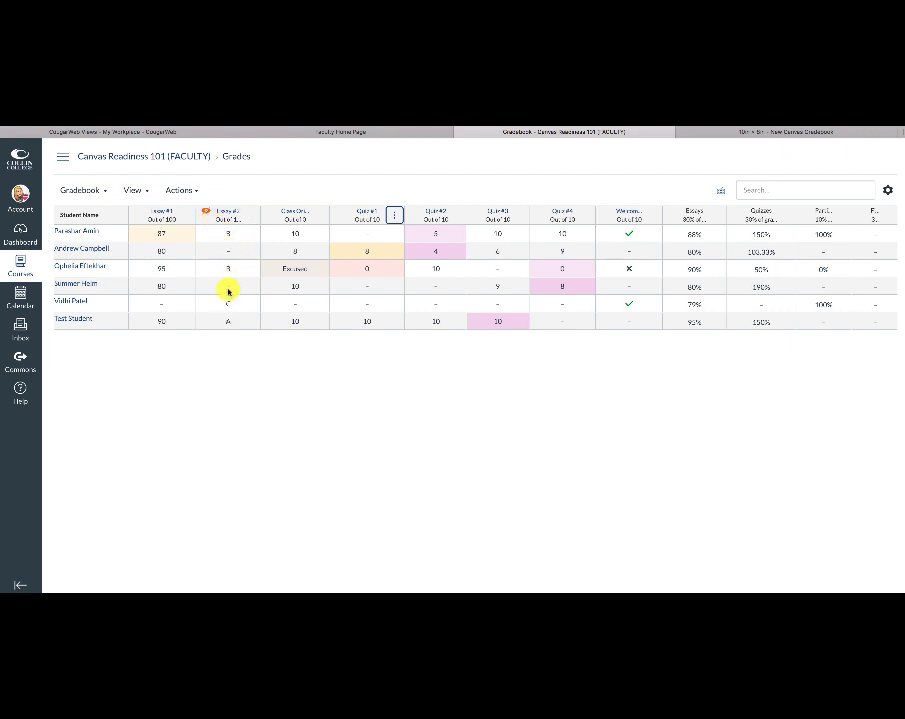
Post the hidden Essay #2 grades to everyone.
left_click(252, 218)
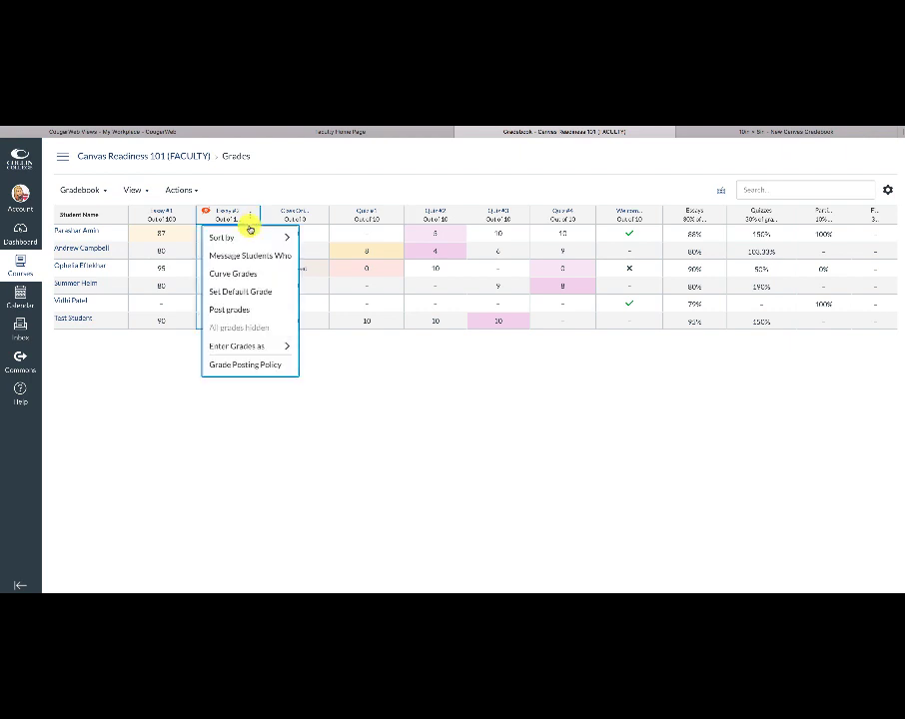
left_click(238, 309)
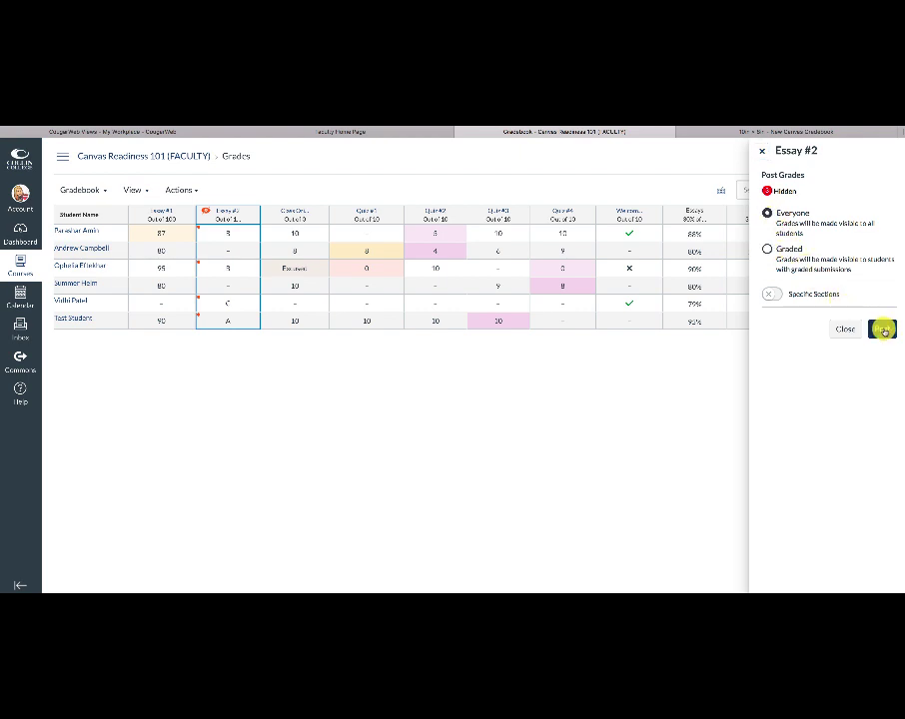
left_click(882, 330)
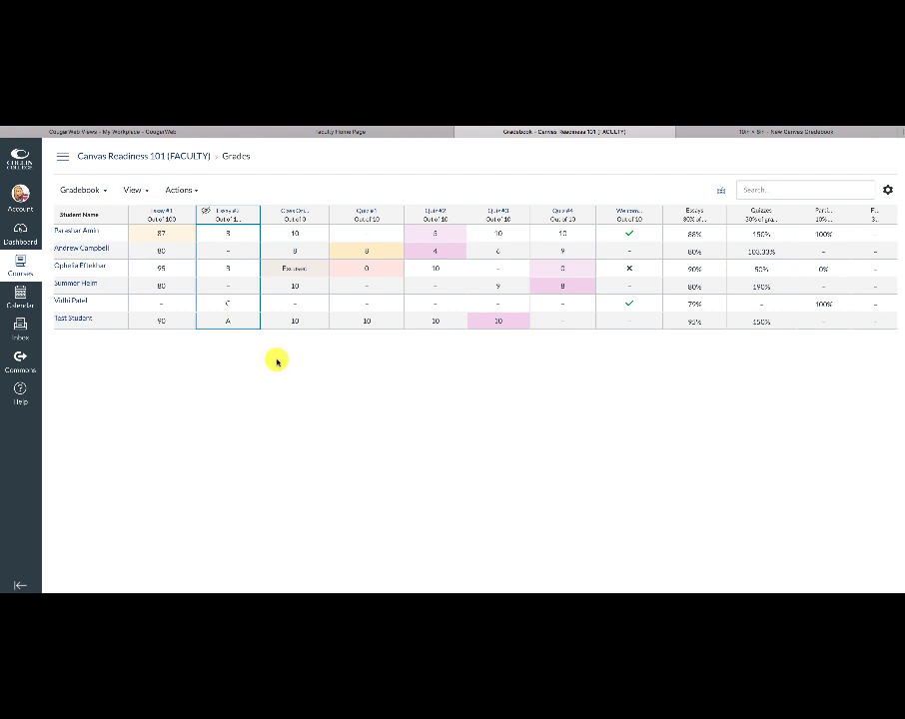
Set the grade posting policy for Essay #2 to Automatically and save it.
left_click(251, 219)
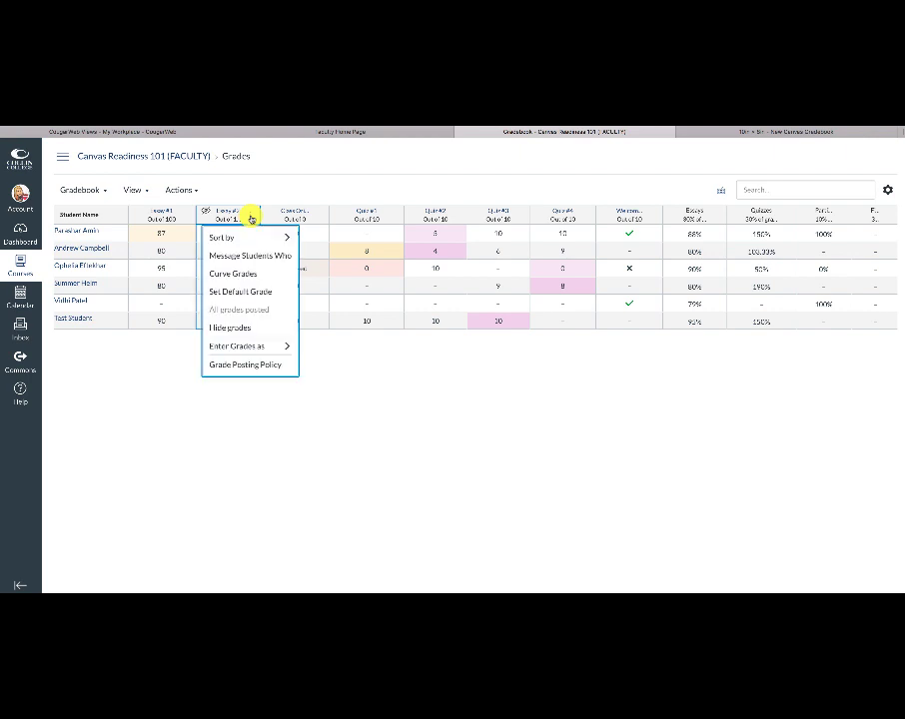
left_click(231, 366)
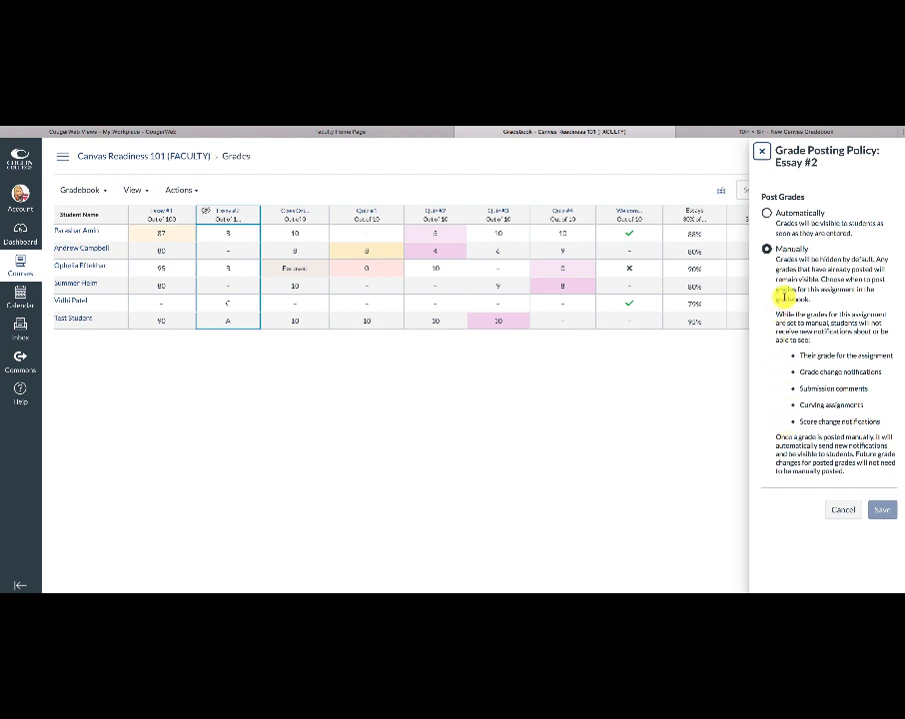
left_click(768, 214)
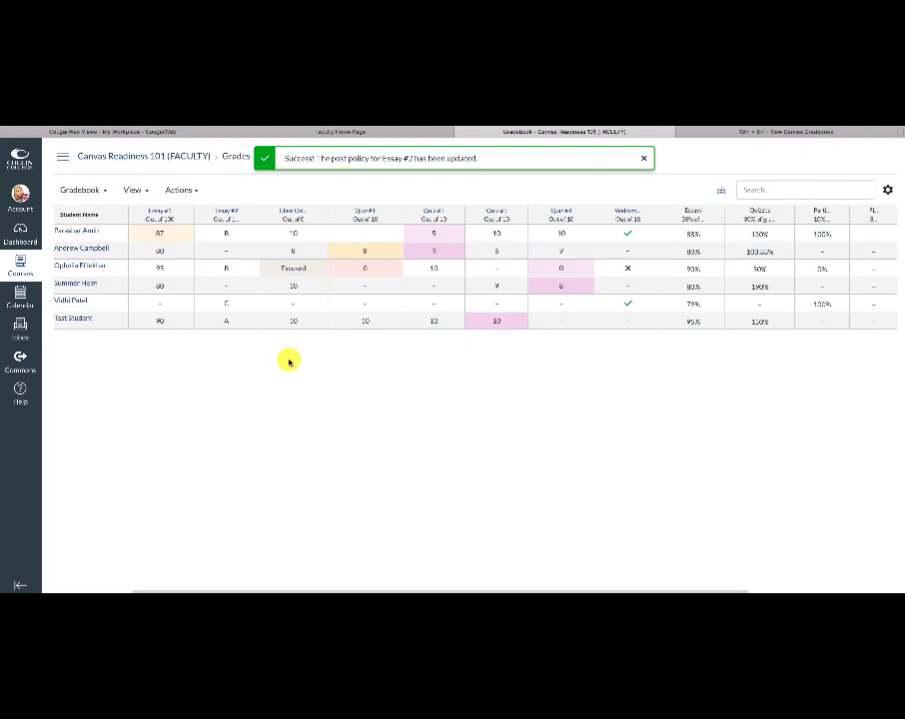
Open the Essay #2 assignment for editing and review its grade display options, keeping Letter Grade.
left_click(214, 253)
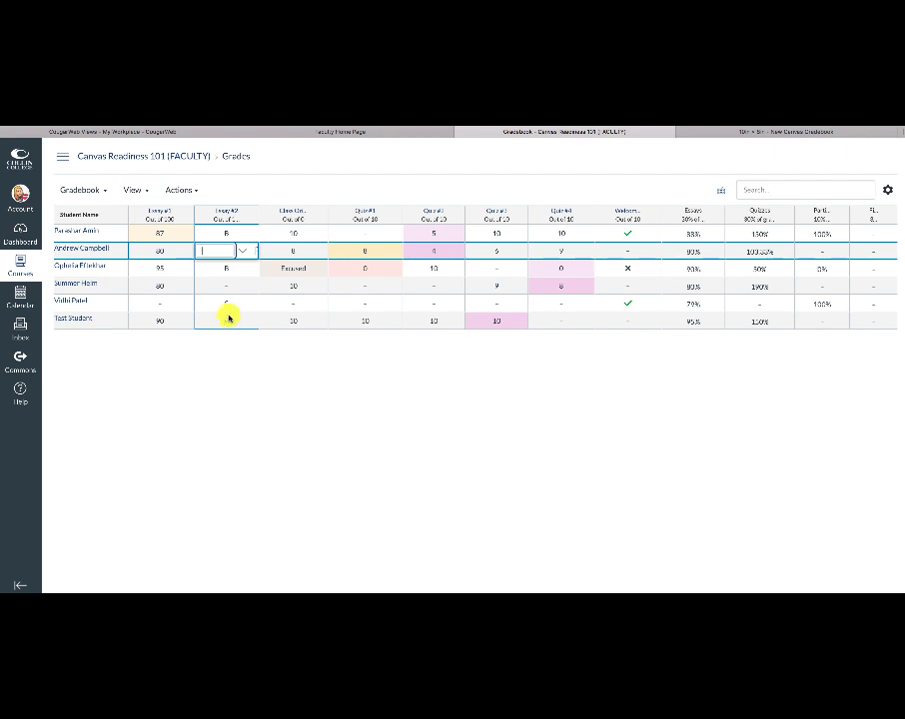
left_click(229, 213)
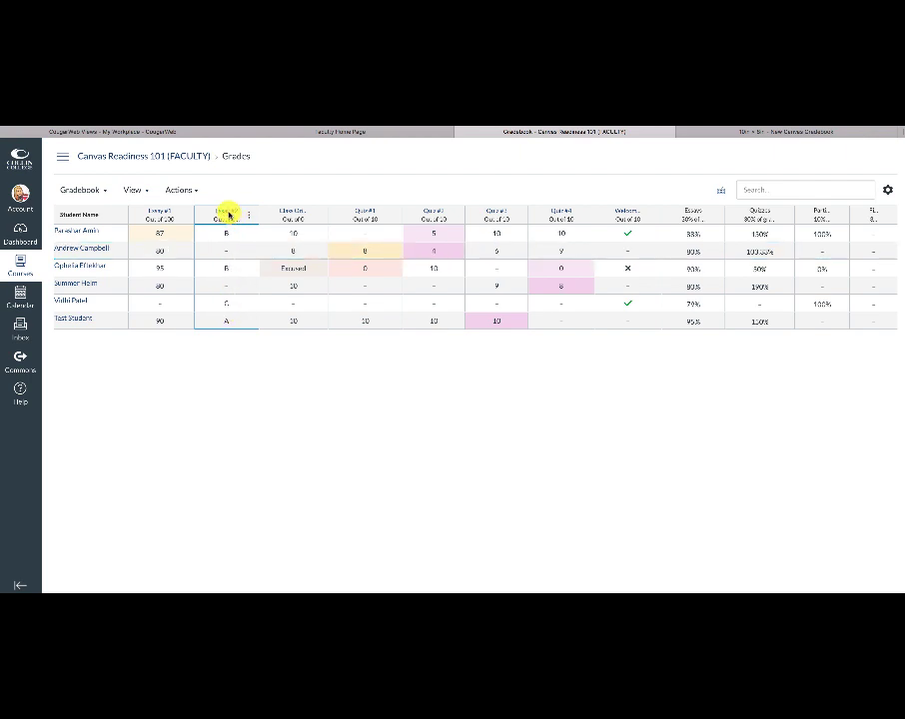
left_click(229, 214)
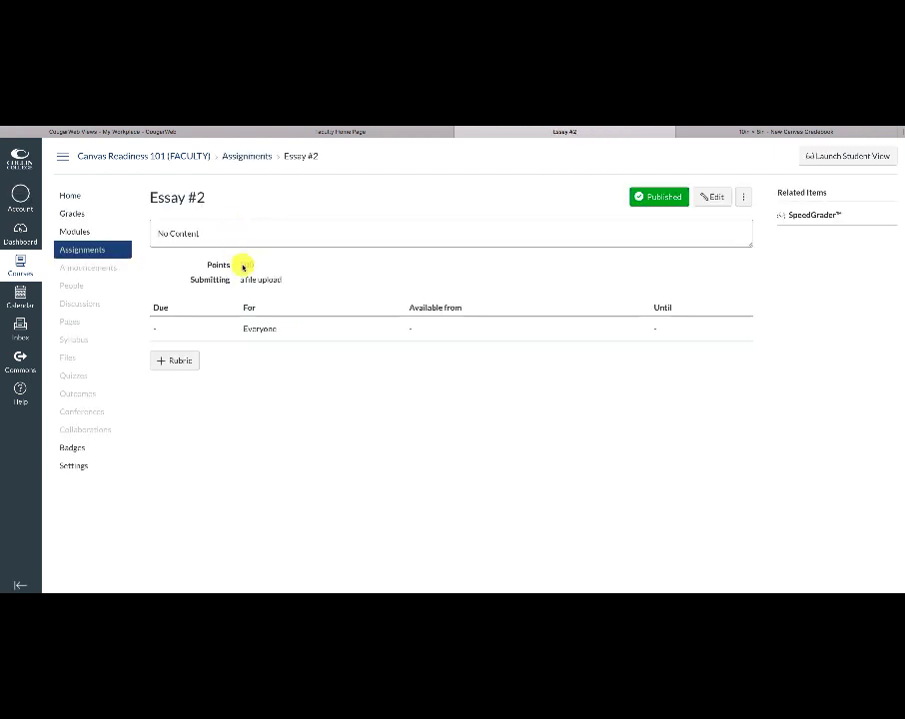
left_click(717, 199)
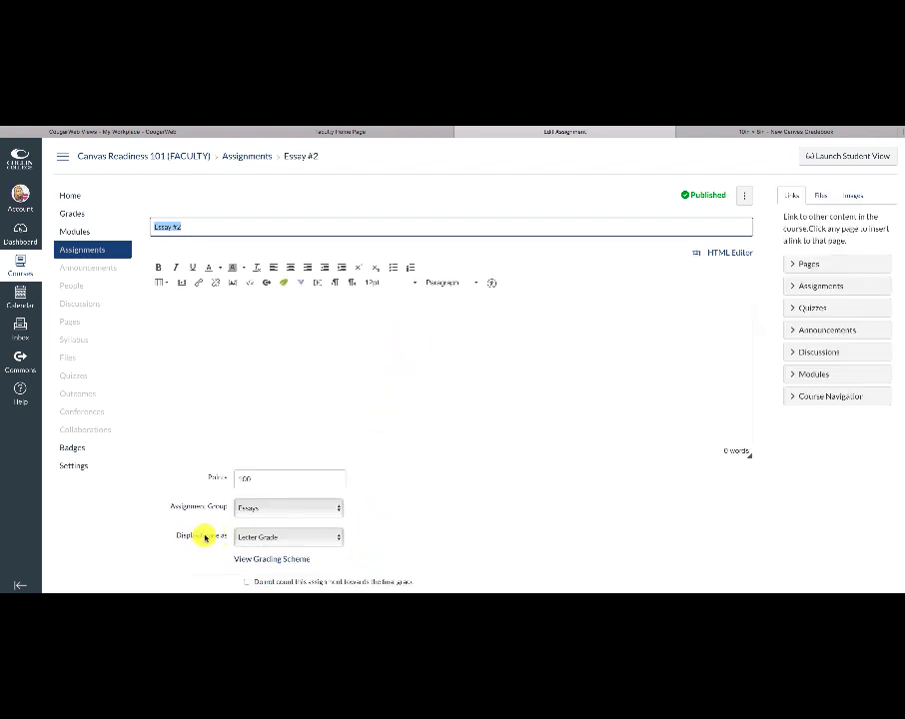
left_click(336, 537)
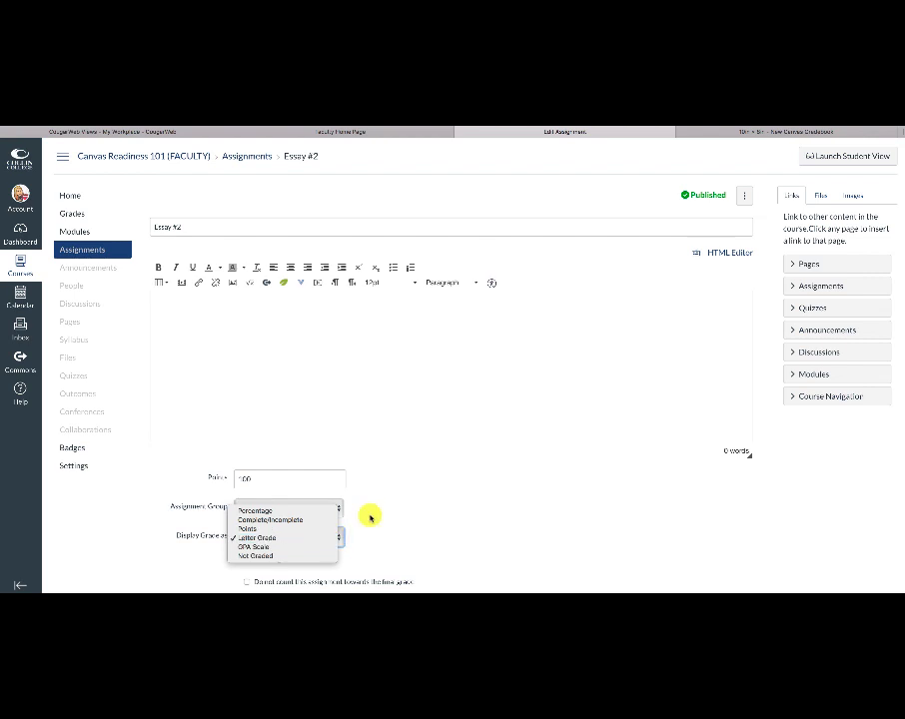
left_click(283, 538)
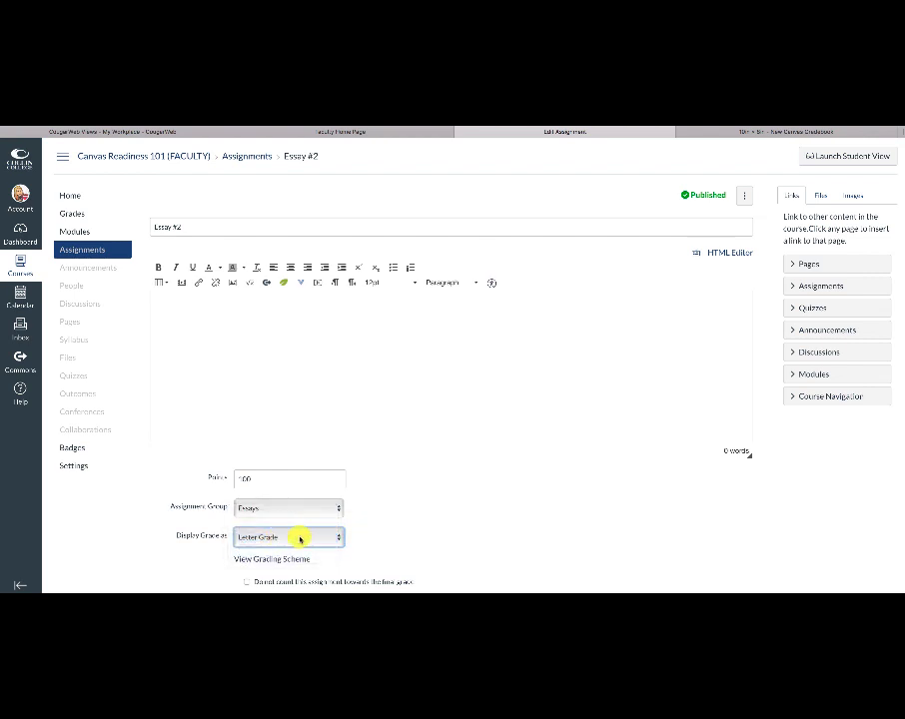
Examine the letter ranges of the Essay #2 grading scheme, close it, and return to the gradebook.
left_click(255, 560)
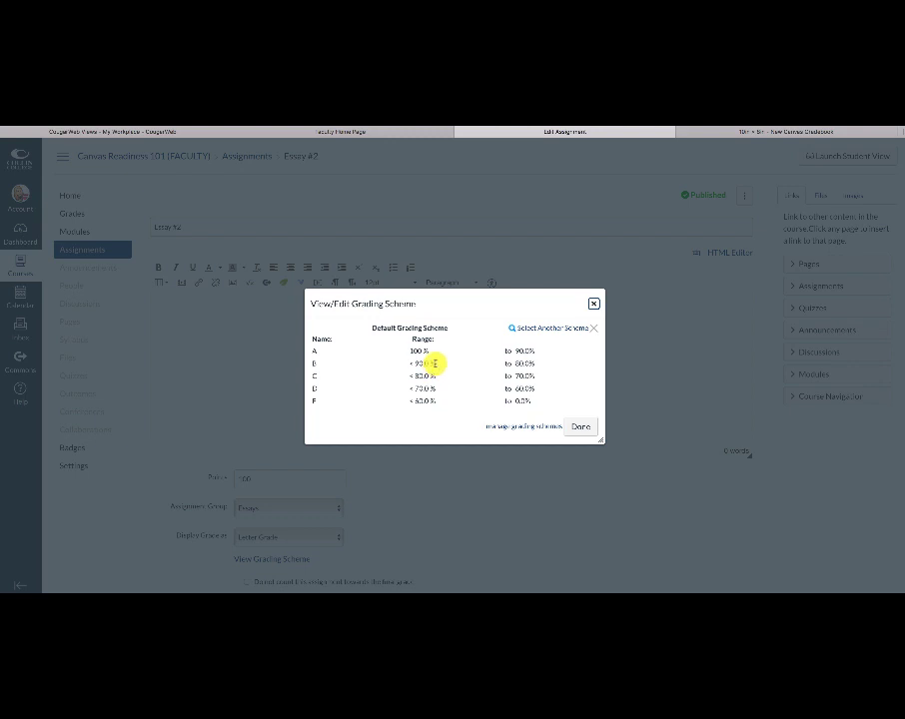
scroll(435, 363, "down", 1)
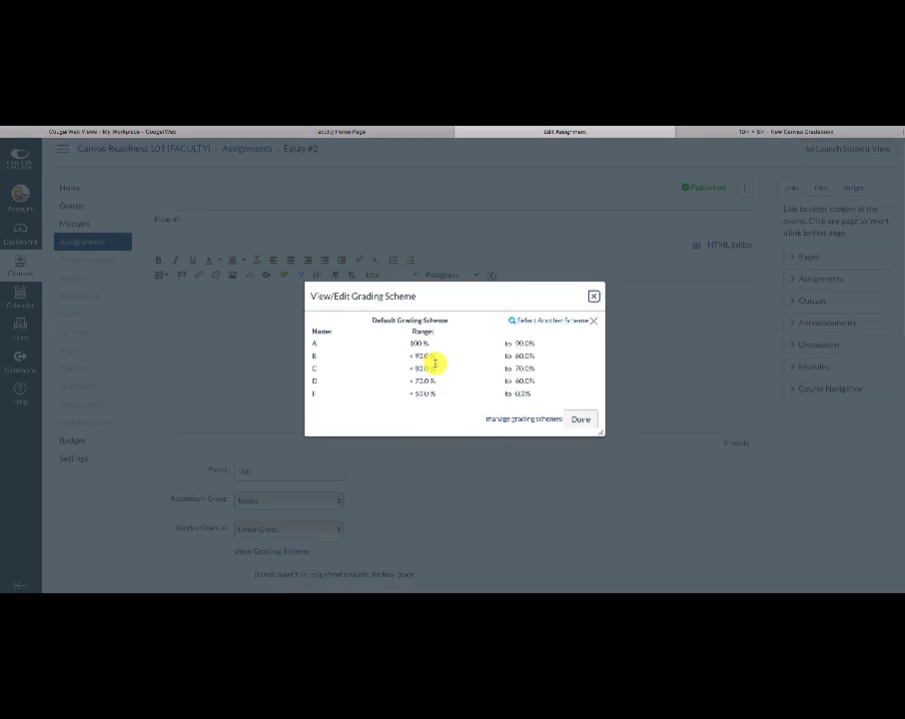
scroll(435, 364, "up", 1)
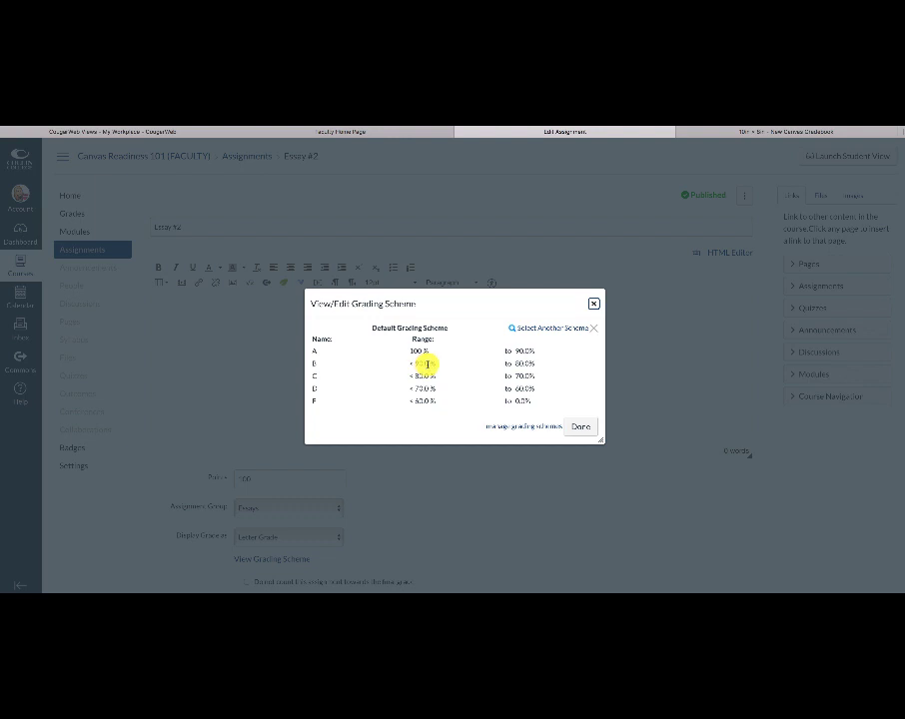
left_click(584, 427)
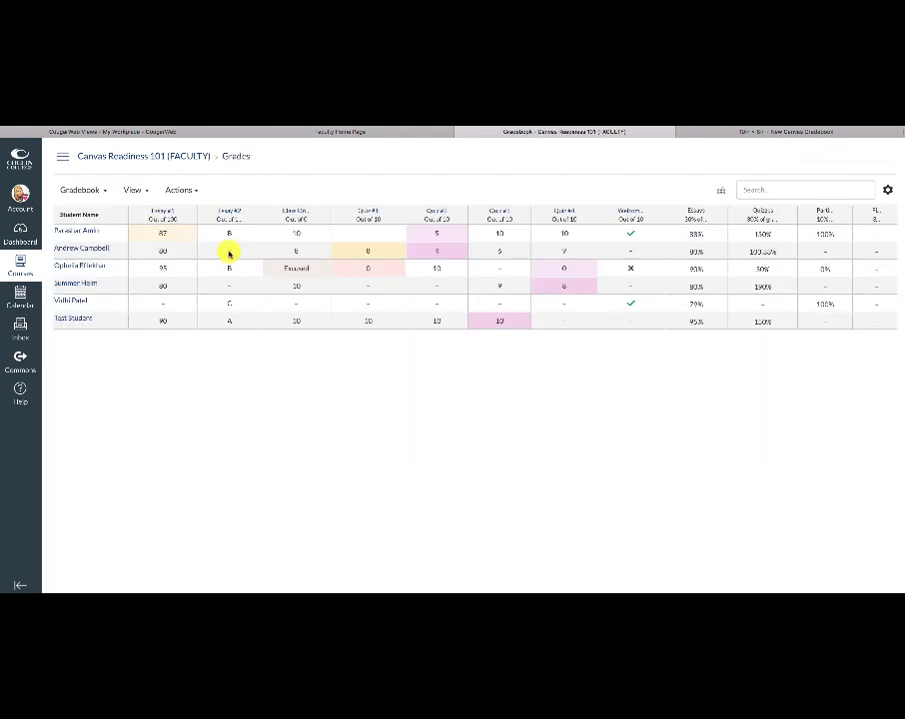
Give the second student in the list a letter grade of B for Essay #2.
left_click(229, 252)
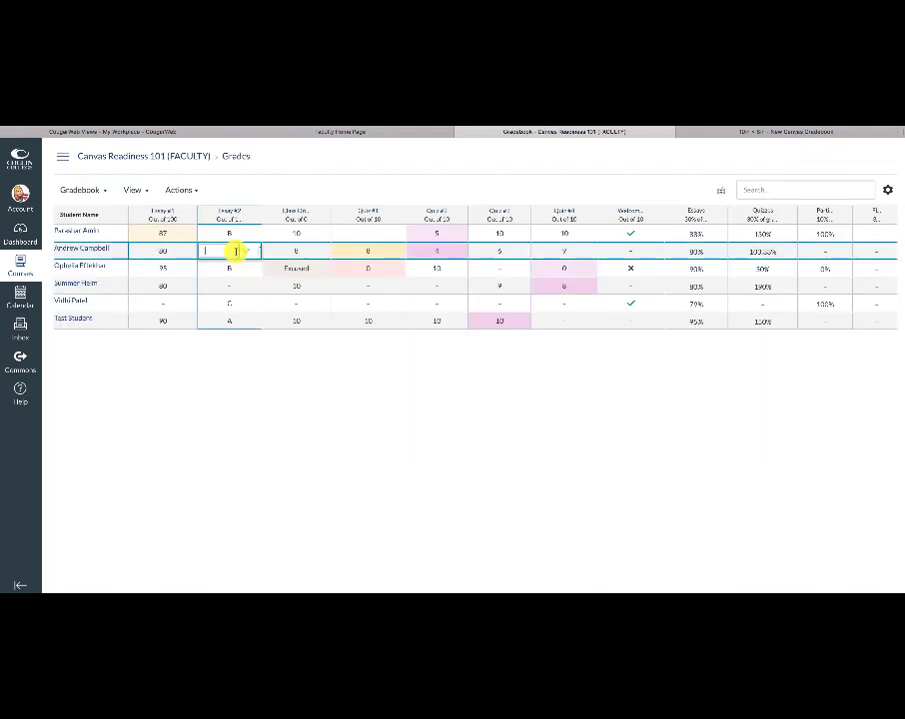
left_click(243, 254)
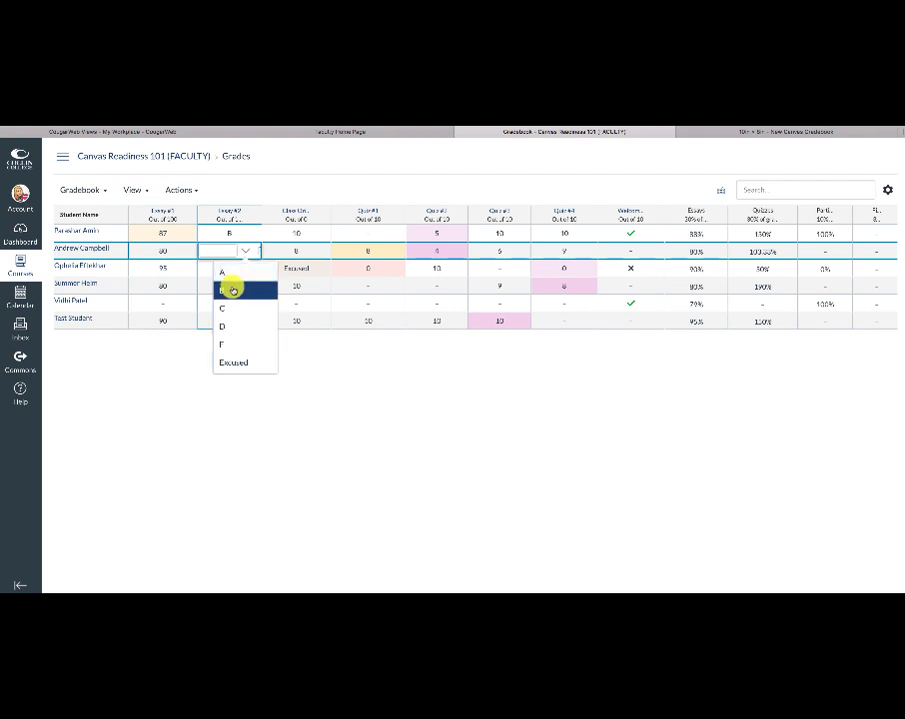
left_click(232, 289)
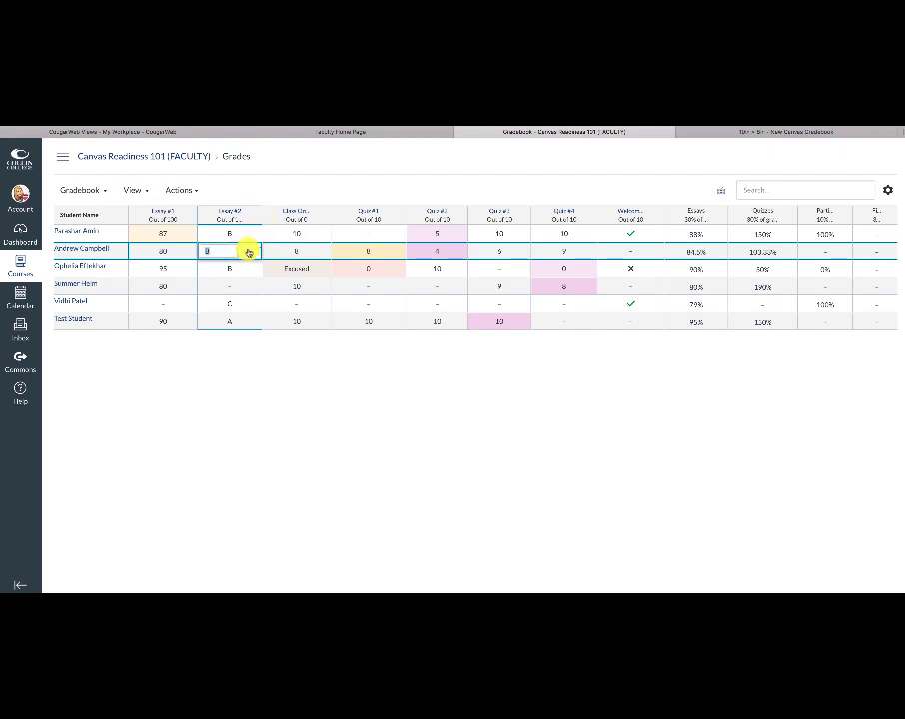
View that student's Essay #2 grade details, browse to adjacent students and assignments, and end on the first student's Essay #2.
left_click(261, 254)
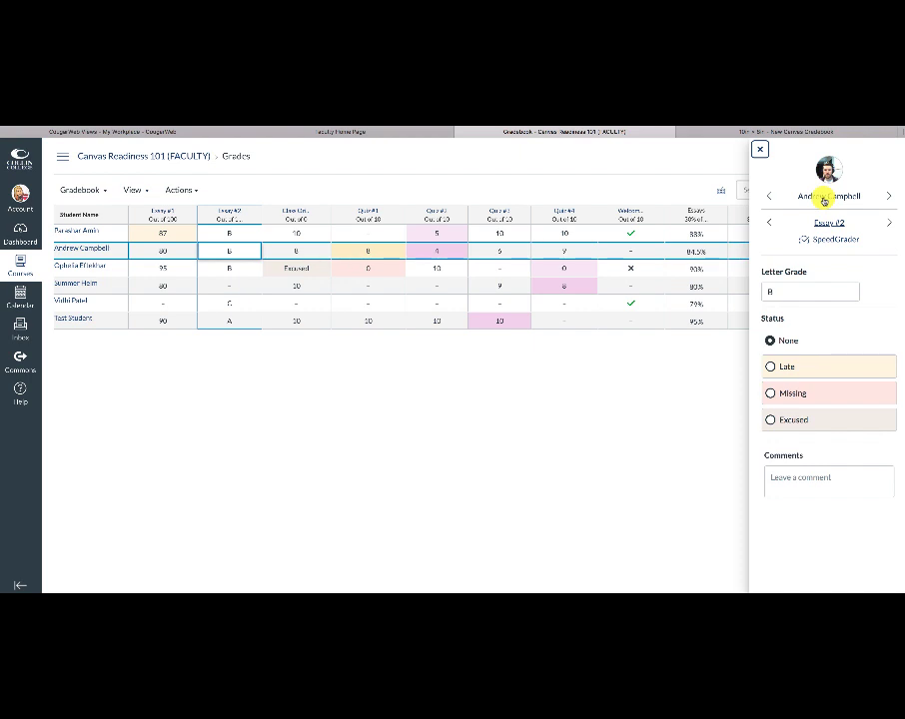
left_click(889, 197)
left_click(772, 197)
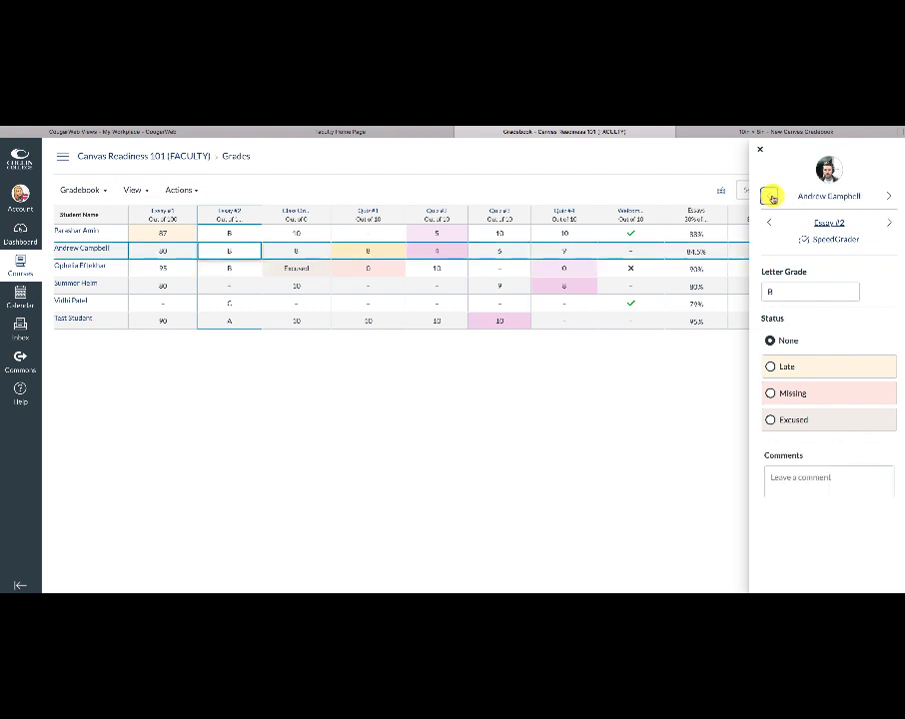
left_click(773, 197)
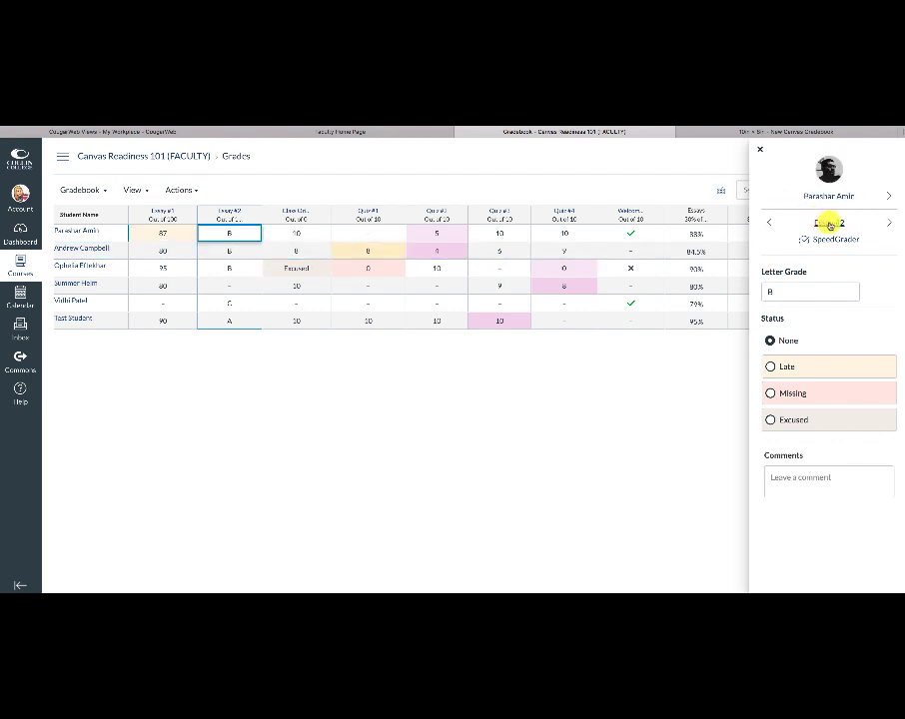
left_click(888, 224)
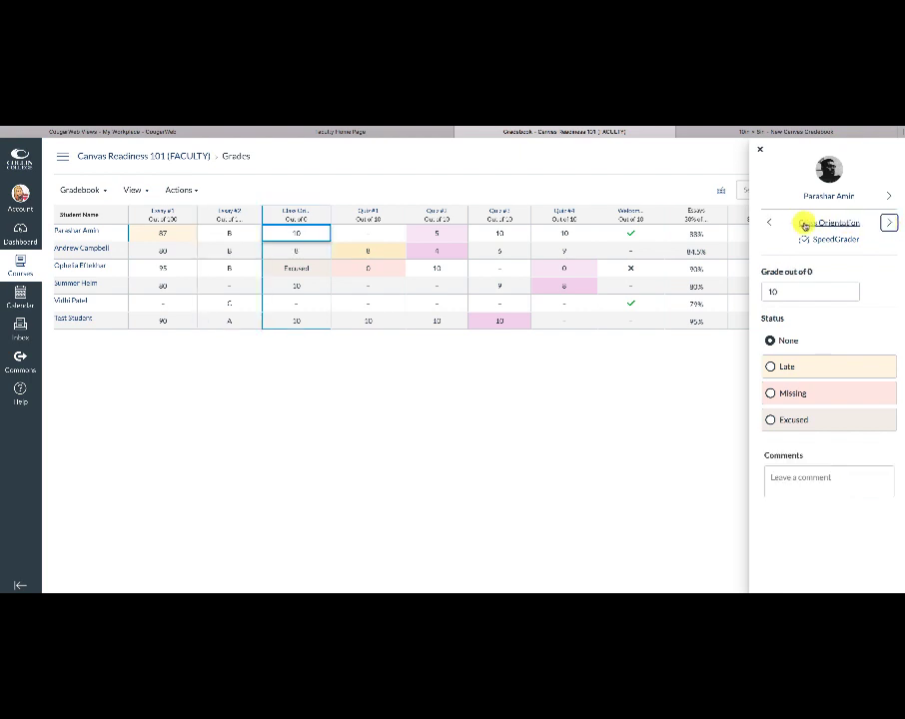
left_click(769, 222)
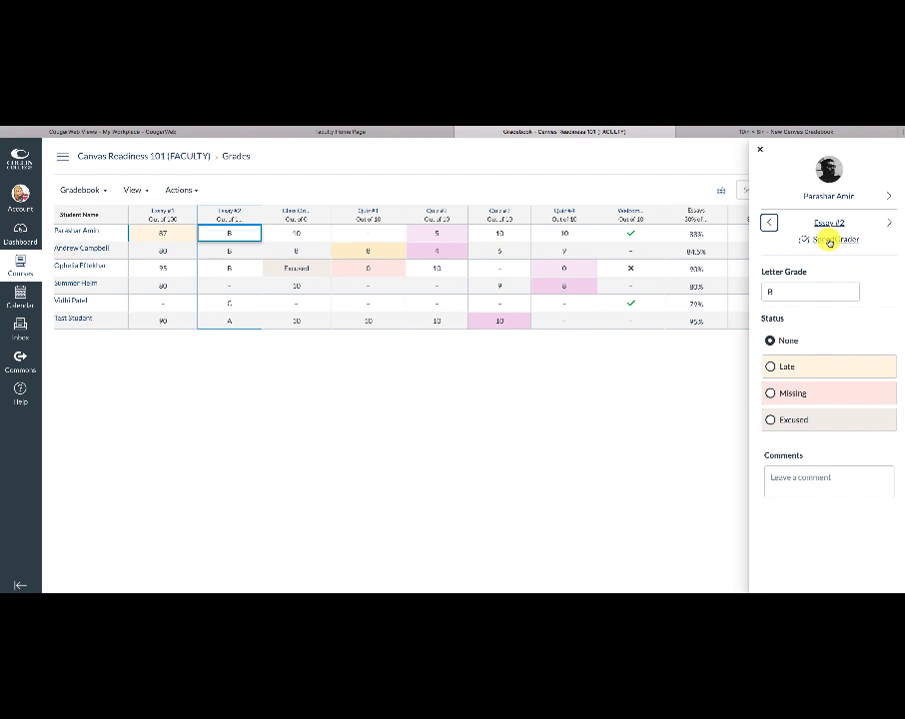
Submit the comment "Good job." on the first student's Essay #2 and close the grade details.
left_click(797, 291)
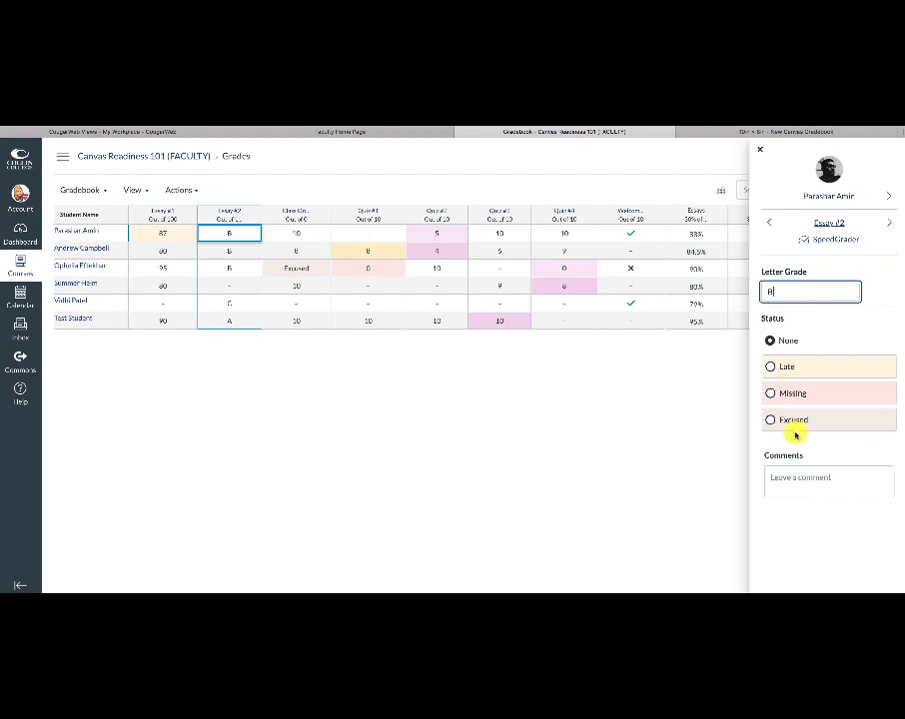
left_click(792, 475)
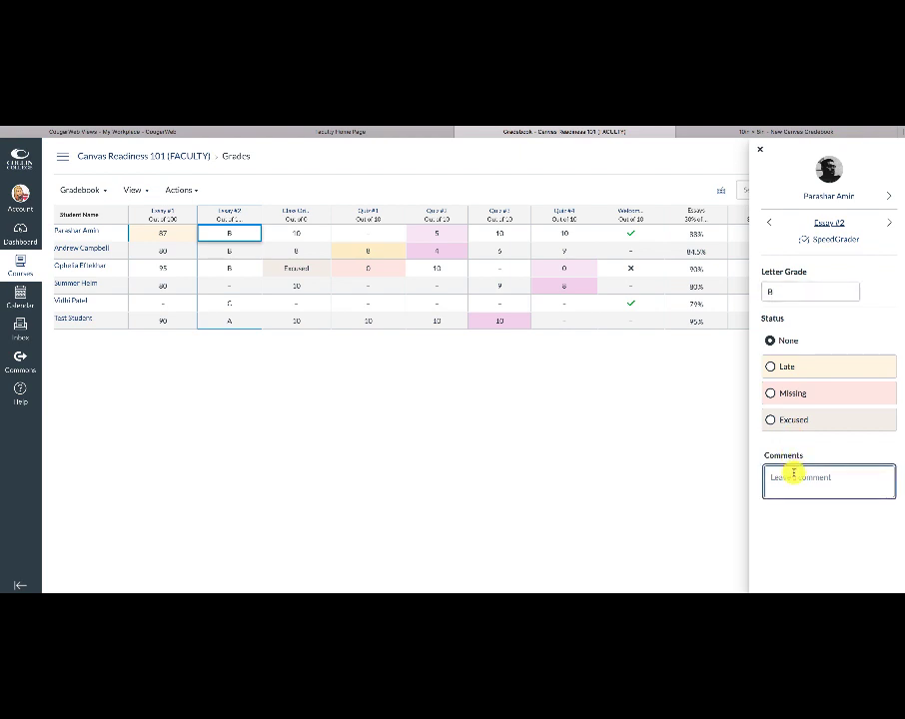
type("Good job")
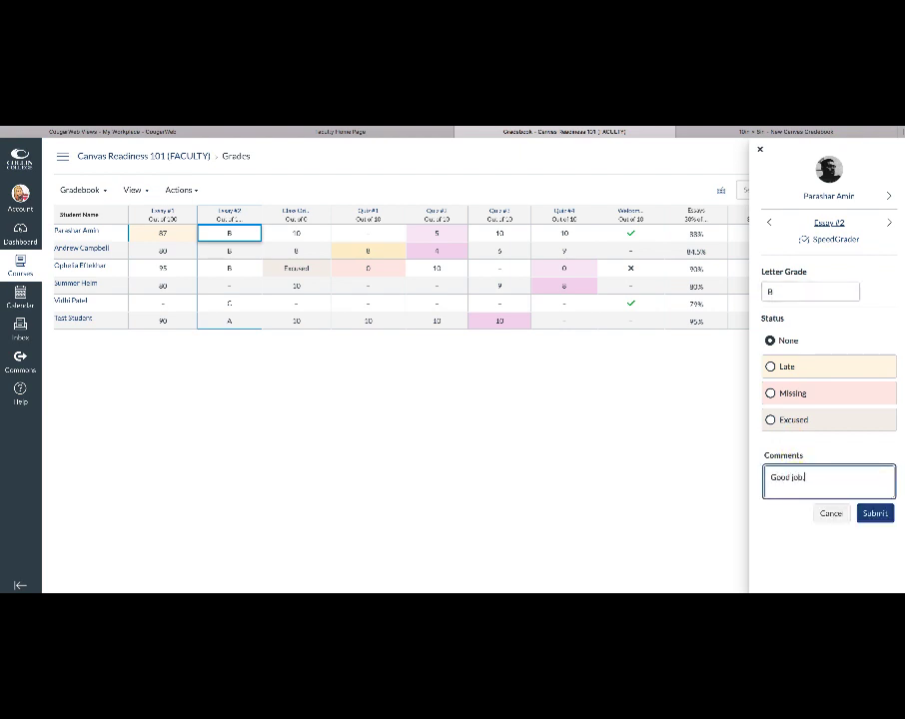
left_click(870, 511)
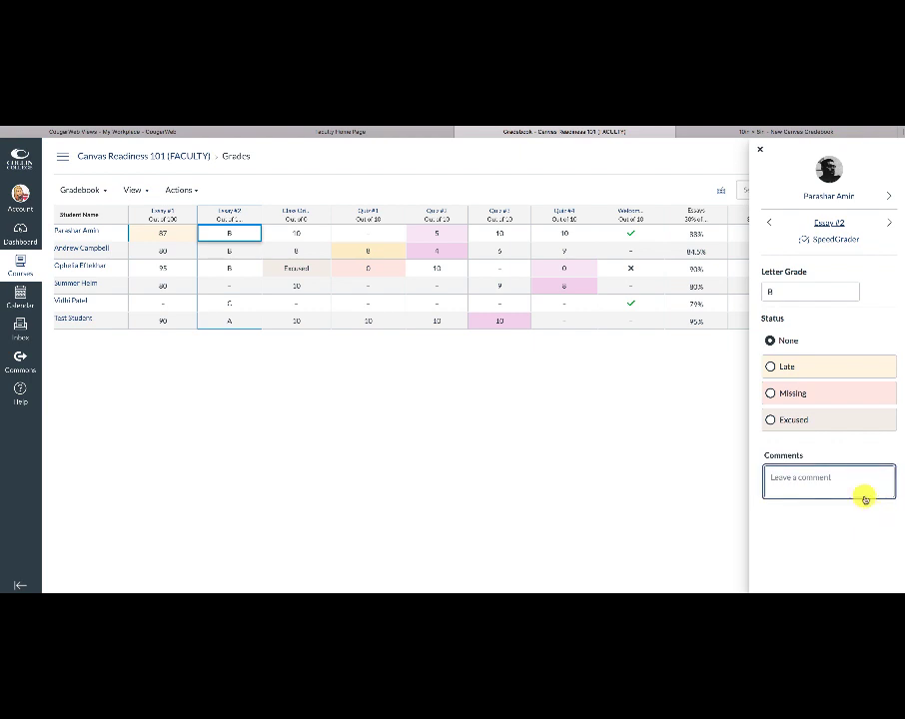
left_click(760, 150)
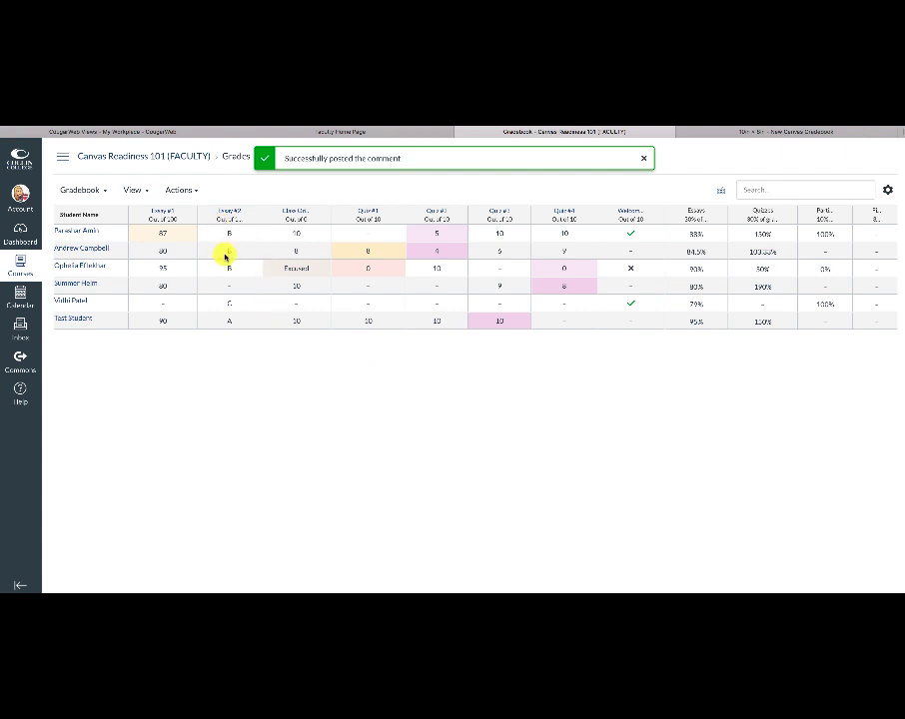
Change the third student's Essay #2 letter grade to A.
left_click(233, 268)
left_click(244, 269)
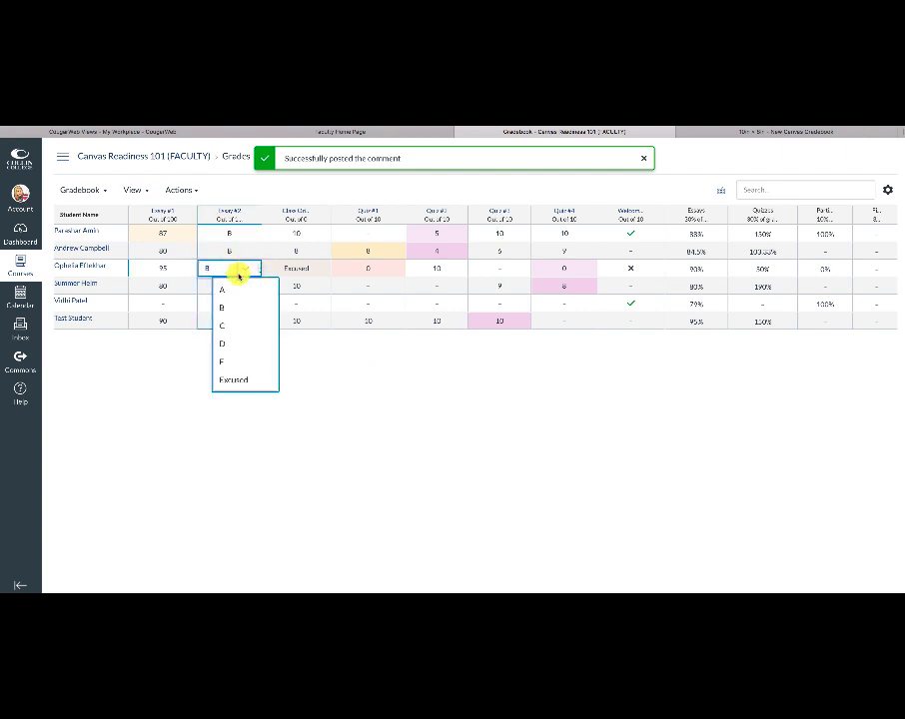
left_click(223, 289)
left_click(327, 359)
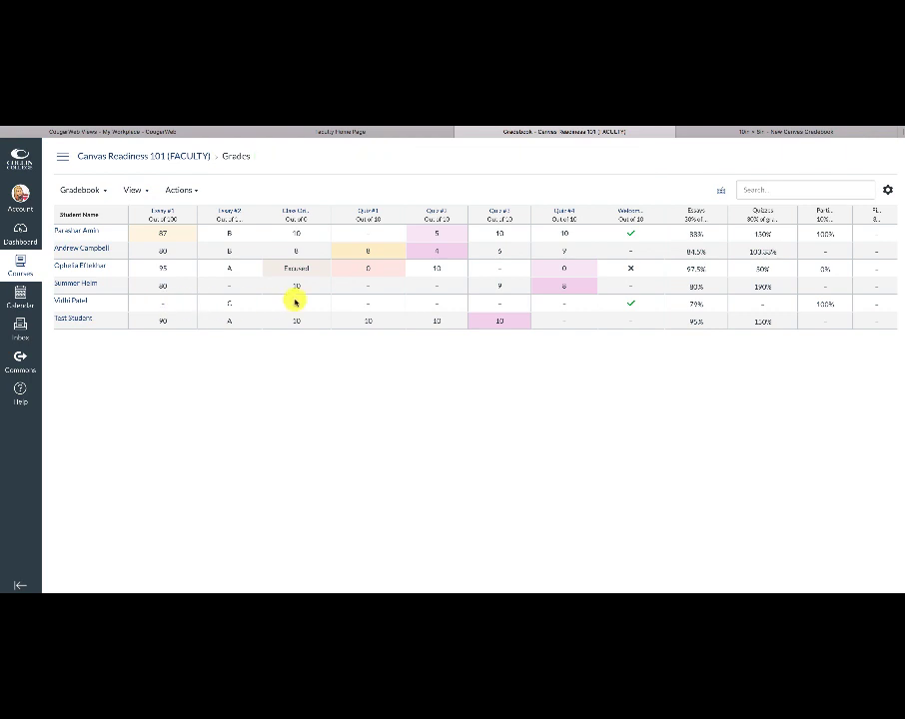
Enter a score of 8 for the fifth student's Quiz #1 and check its grade details.
left_click(367, 303)
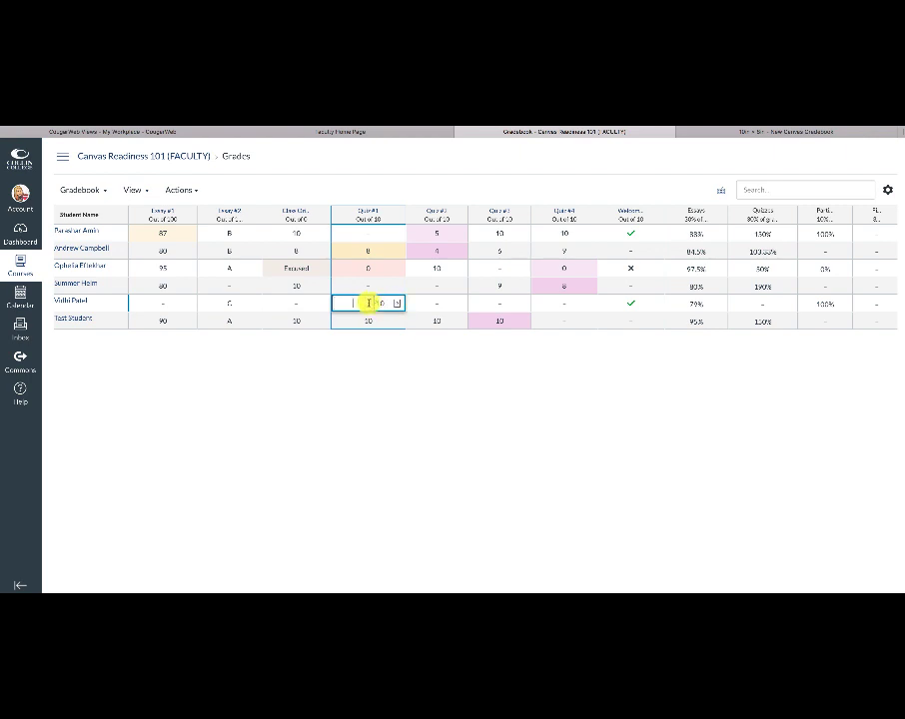
type("8")
left_click(416, 347)
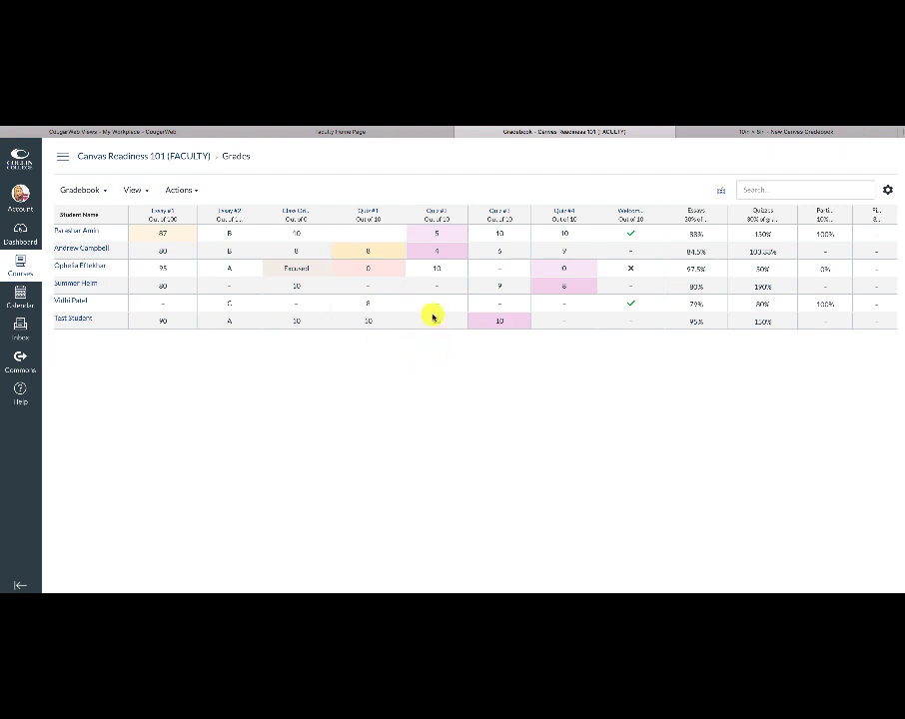
left_click(388, 303)
left_click(395, 304)
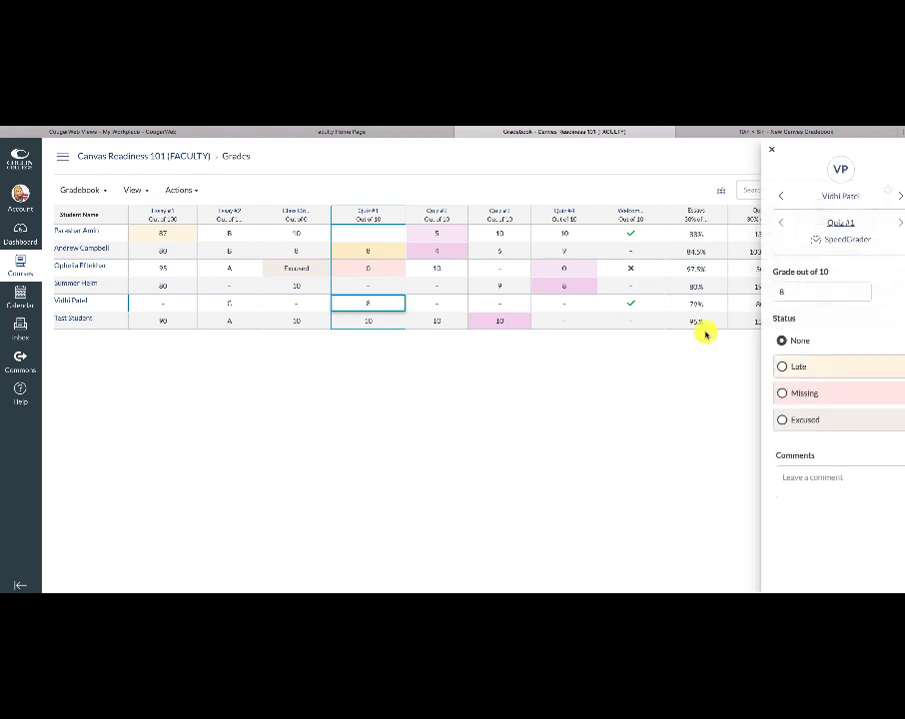
left_click(760, 151)
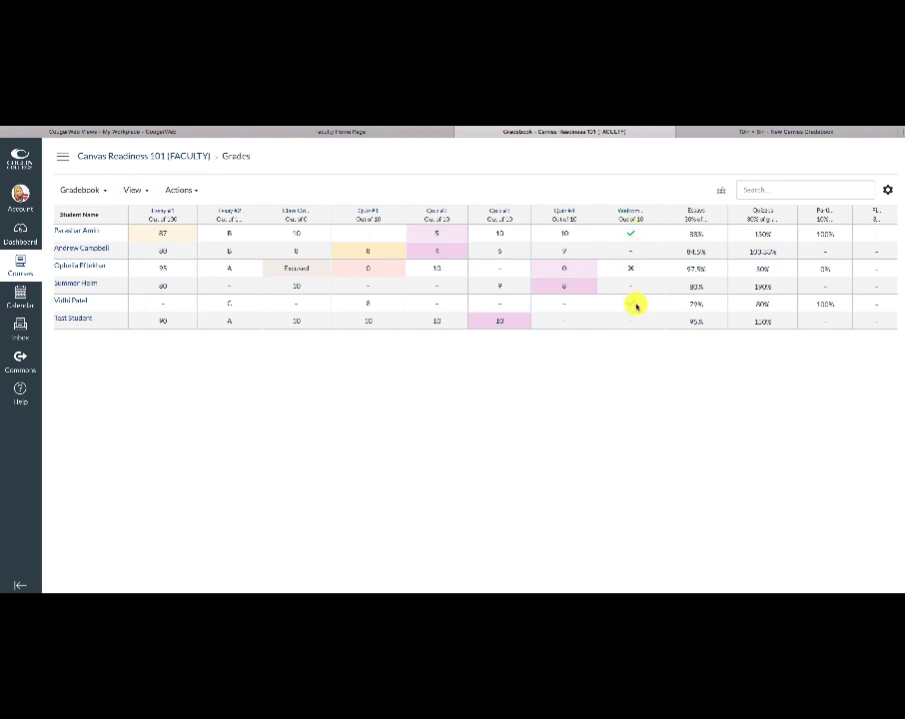
Mark the Welcome assignment complete for the second student and incomplete for the fourth student.
left_click(636, 305)
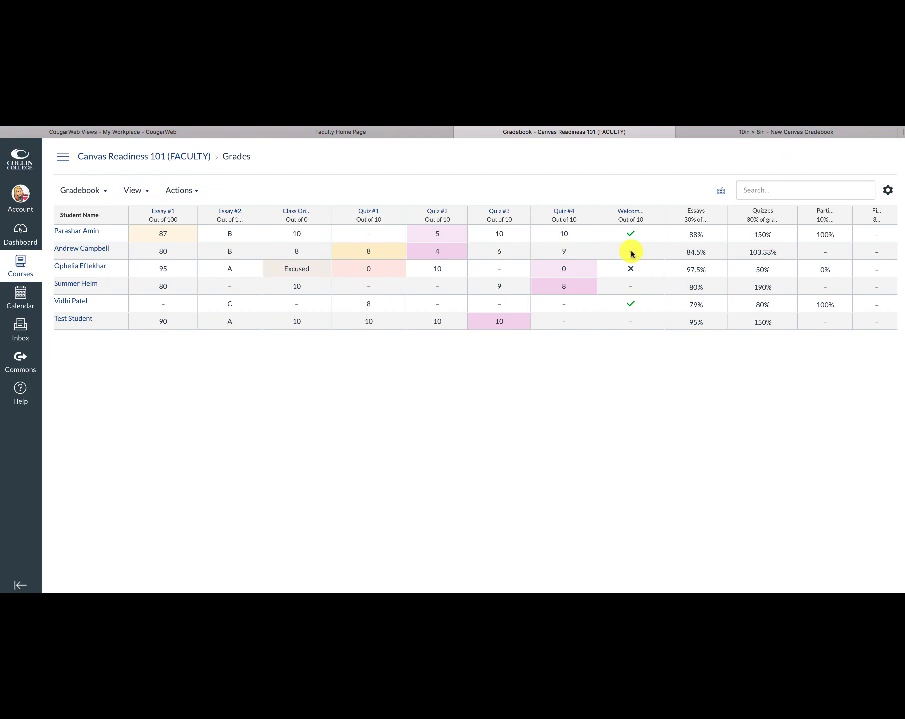
left_click(631, 252)
left_click(640, 251)
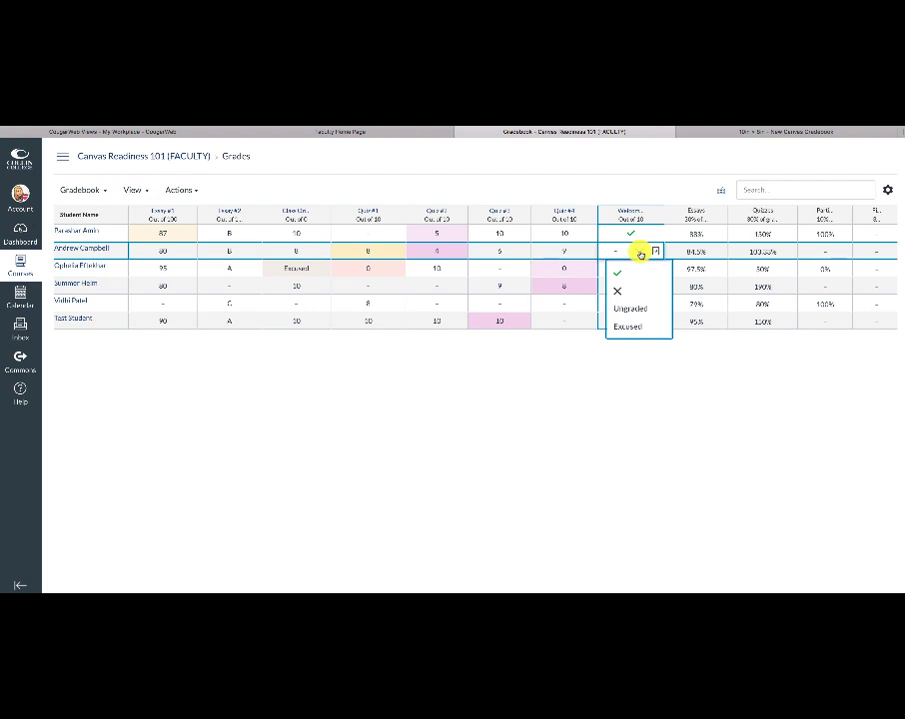
left_click(620, 273)
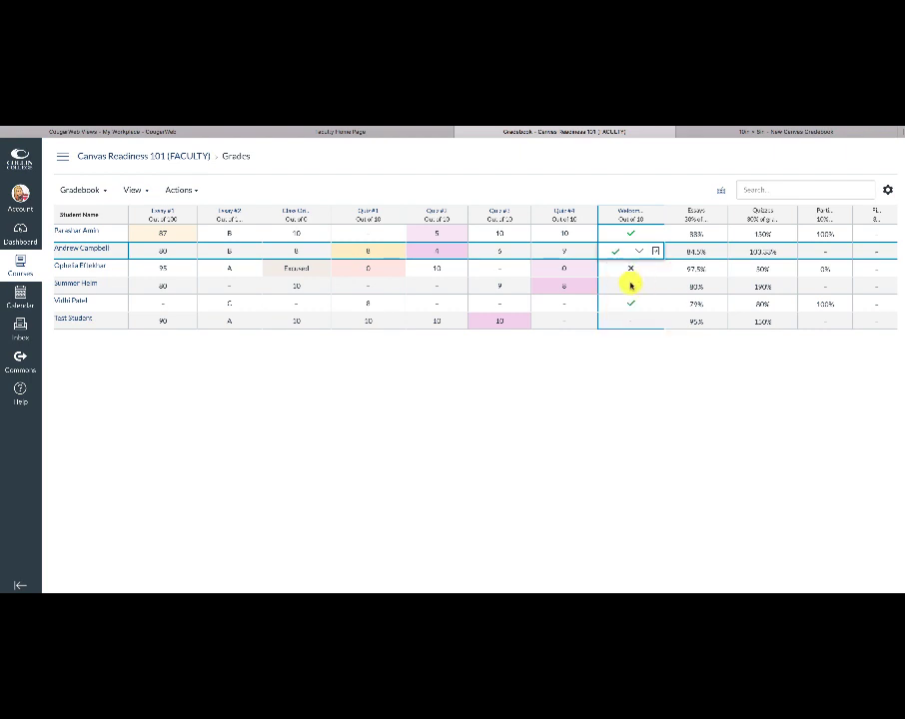
left_click(632, 286)
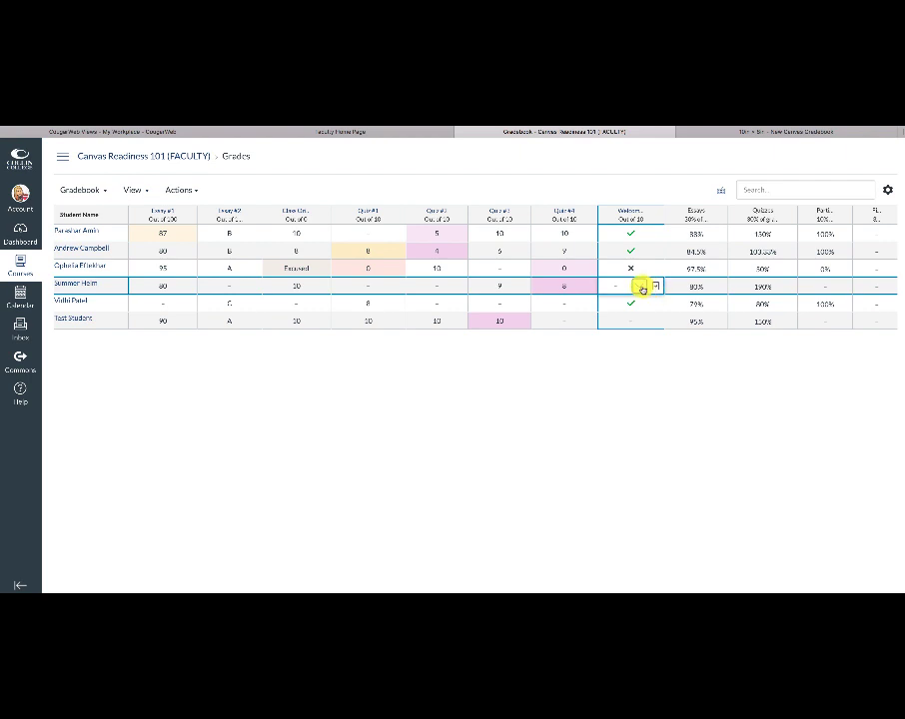
left_click(642, 288)
left_click(619, 325)
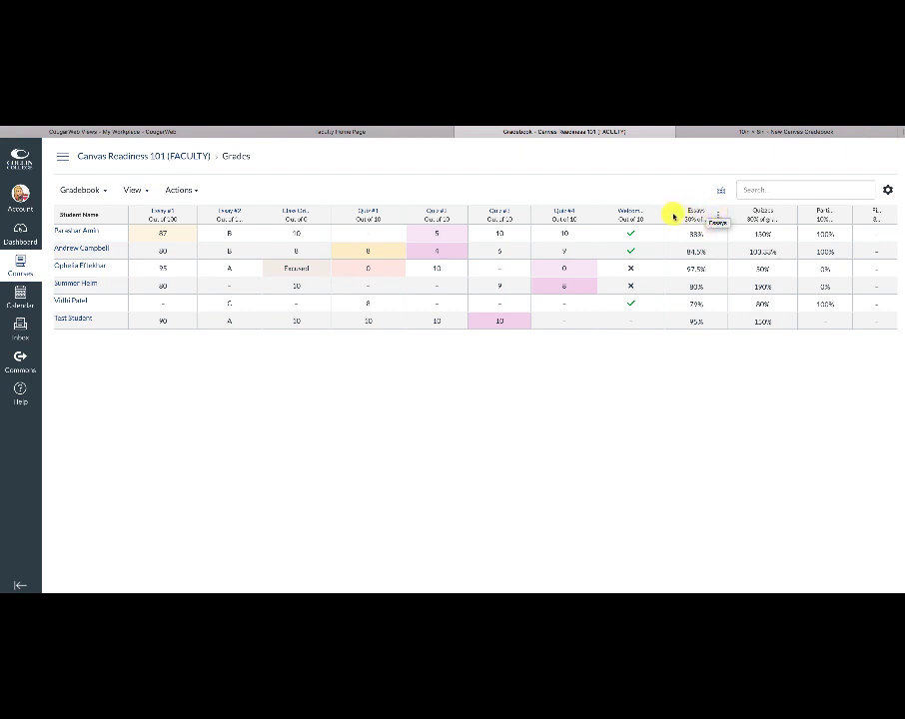
Reorder the Essays and Quizzes total columns to follow Essay #2 and Quiz #4 respectively, and widen the Essays column.
left_click_drag(676, 215, 289, 217)
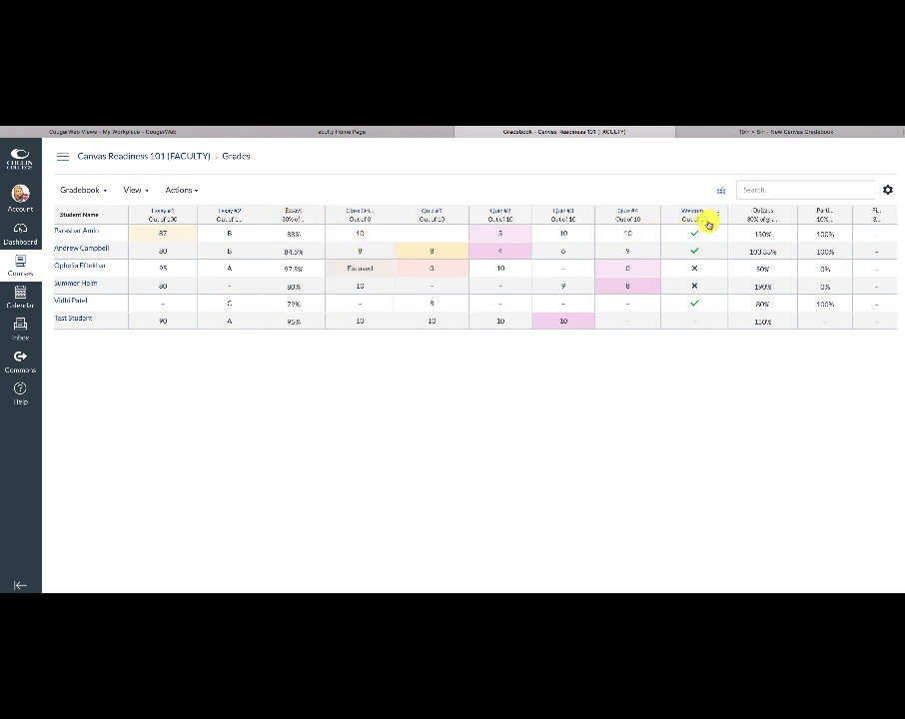
left_click_drag(739, 215, 671, 217)
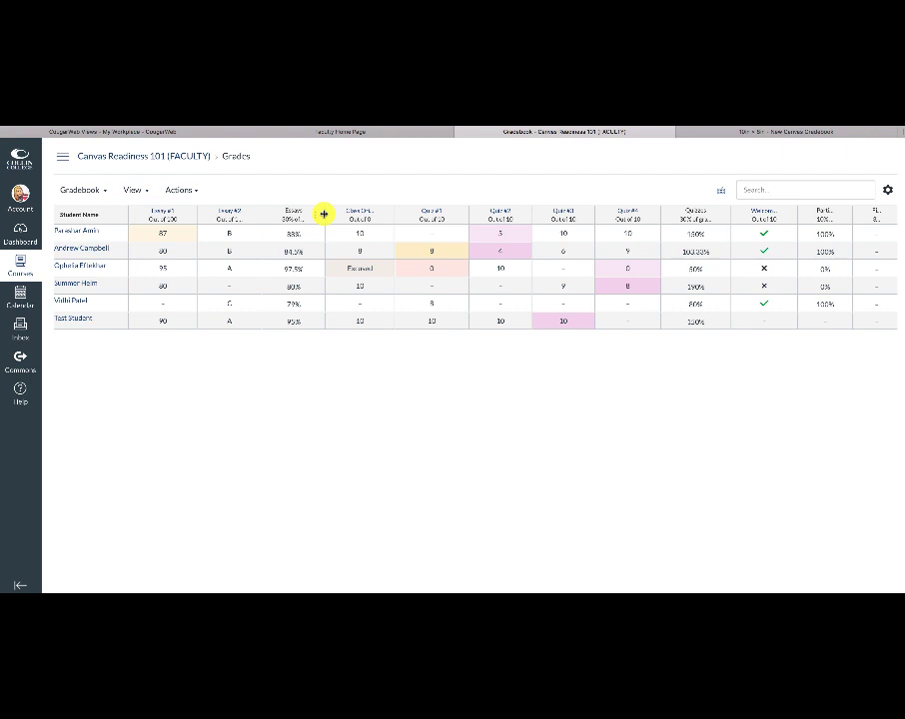
left_click_drag(325, 214, 344, 212)
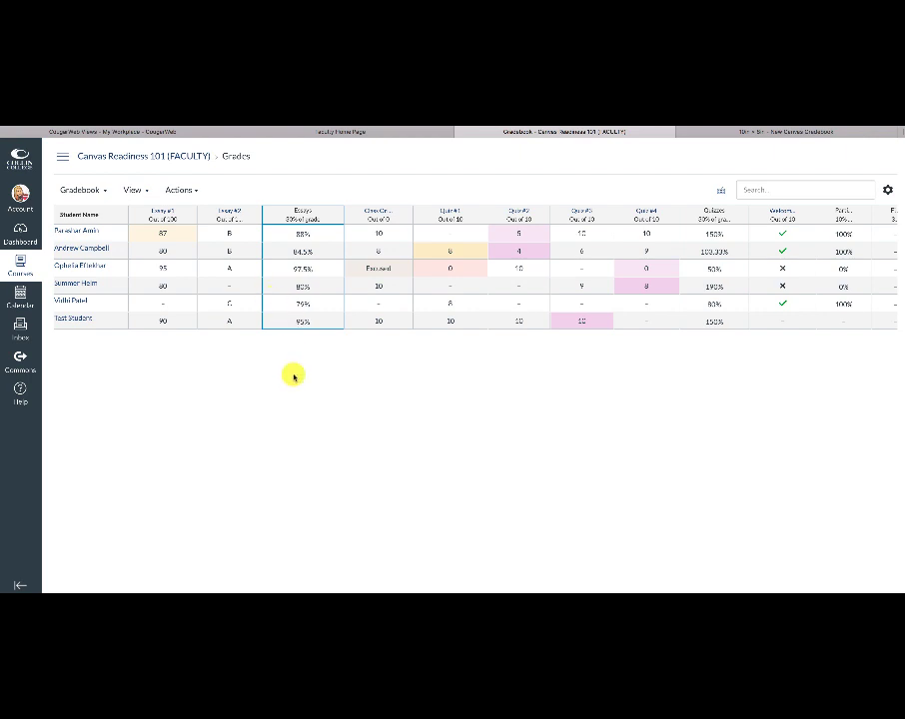
Open the late policies in the gradebook settings, keeping automatic grades for missing submissions and automatic late deductions enabled.
scroll(294, 375, "right", 2)
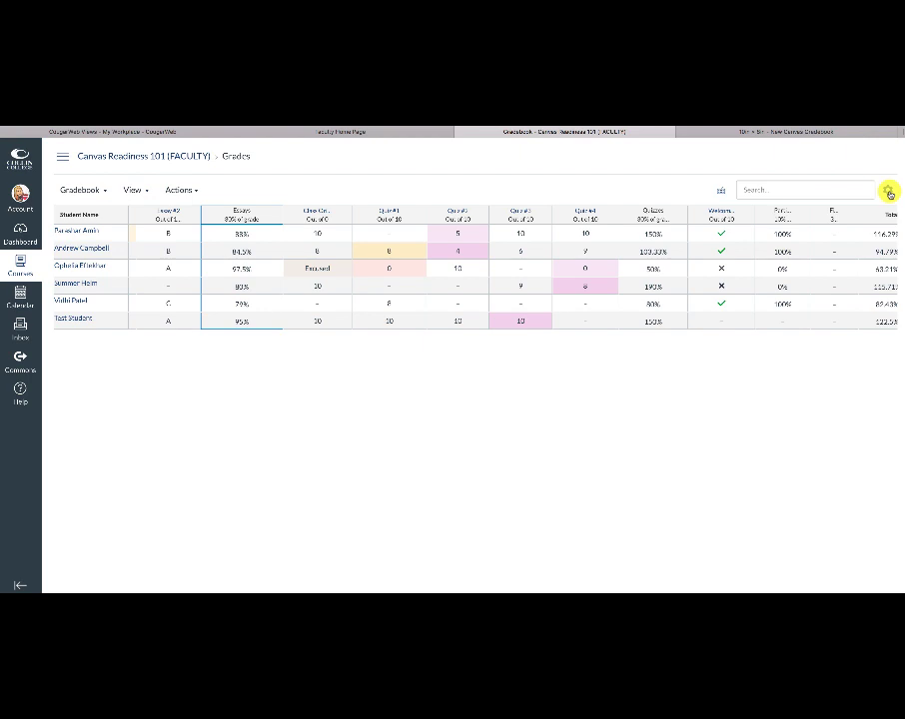
left_click(887, 192)
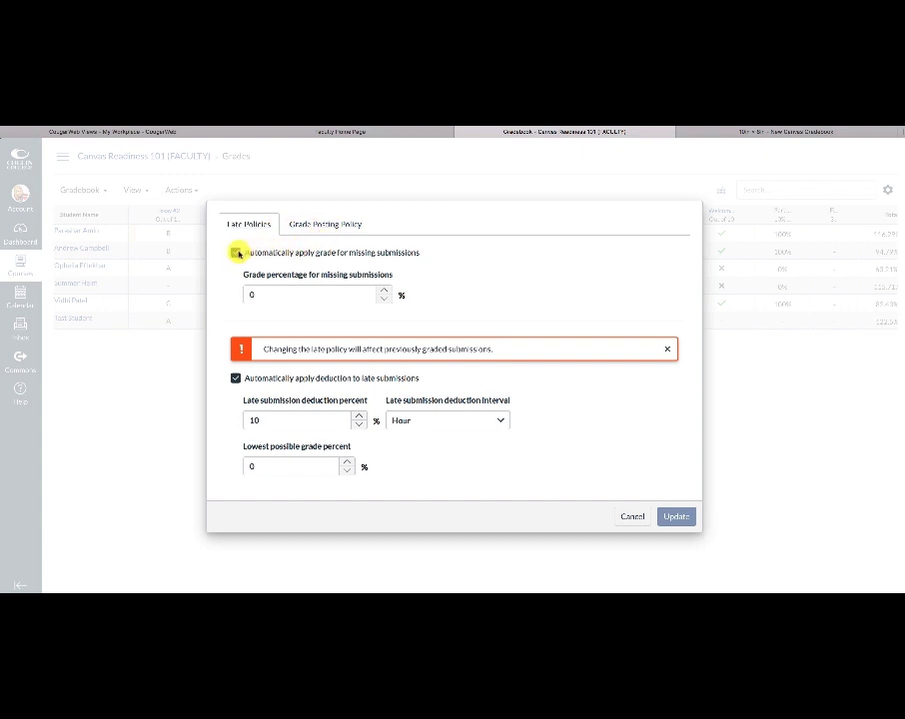
left_click(237, 252)
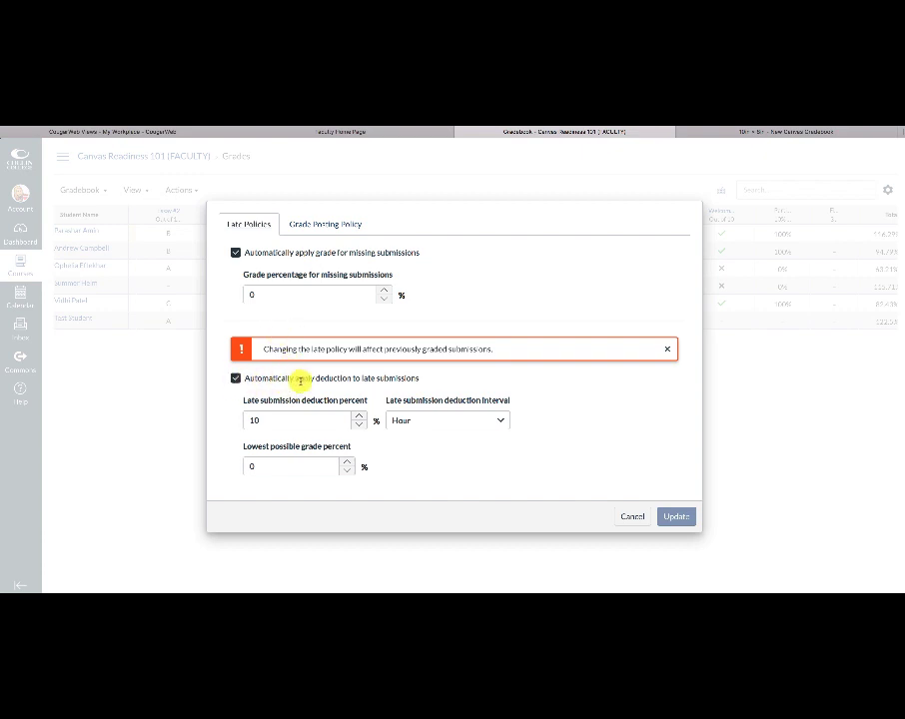
left_click(236, 379)
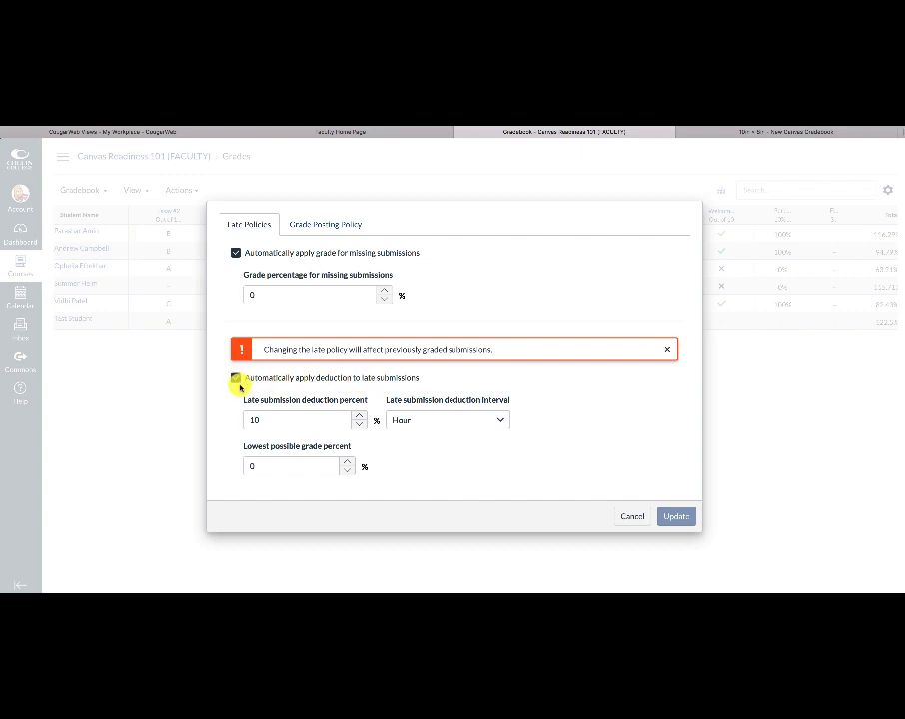
left_click(235, 379)
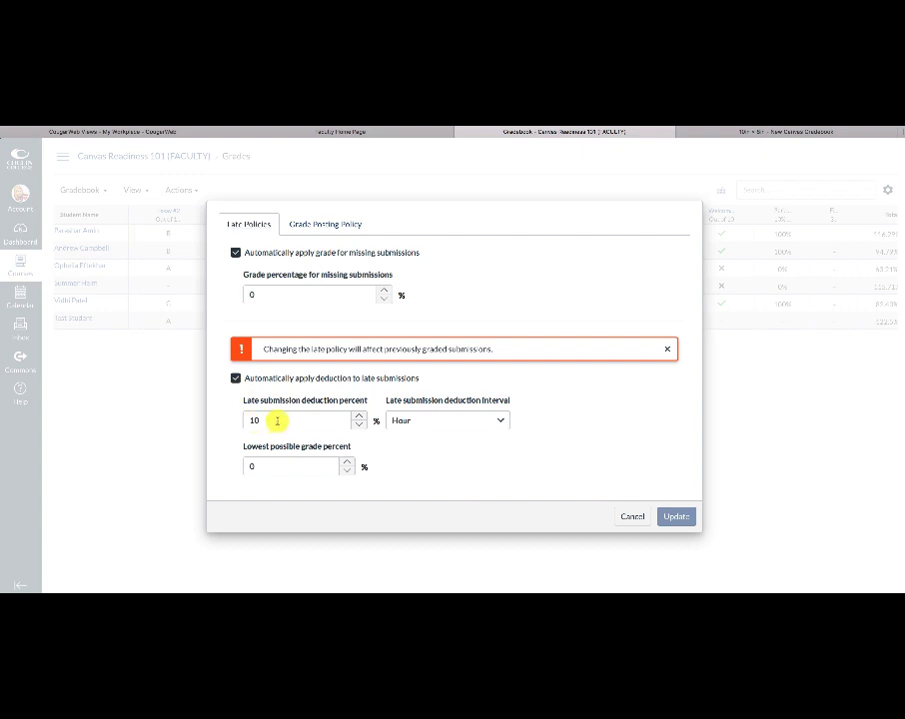
Set the late submission deduction to 10% per Day with a lowest possible grade of 50%.
left_click(414, 422)
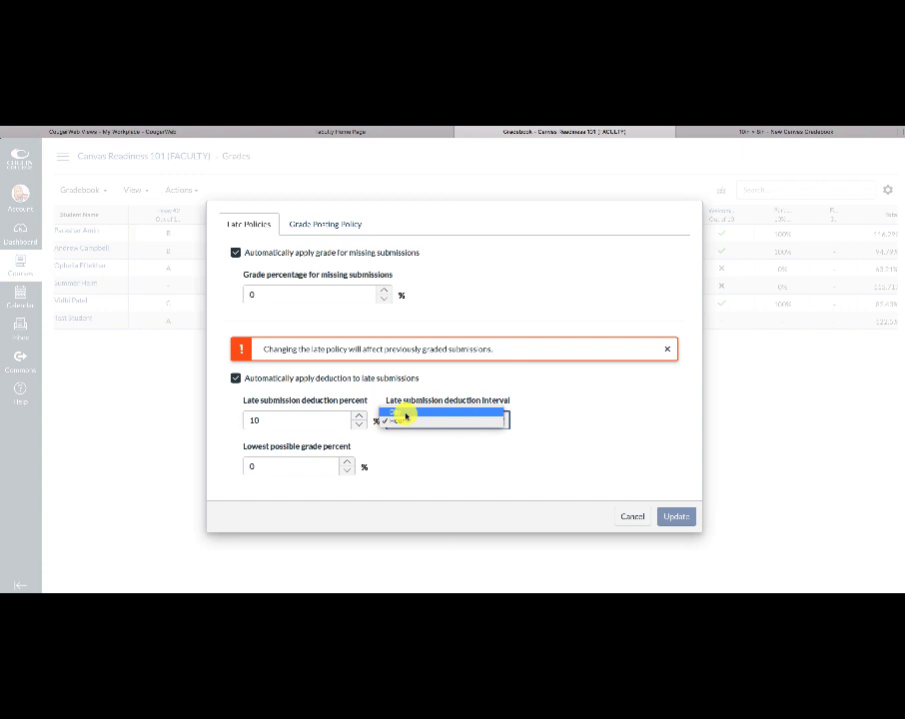
left_click(405, 414)
left_click(249, 465)
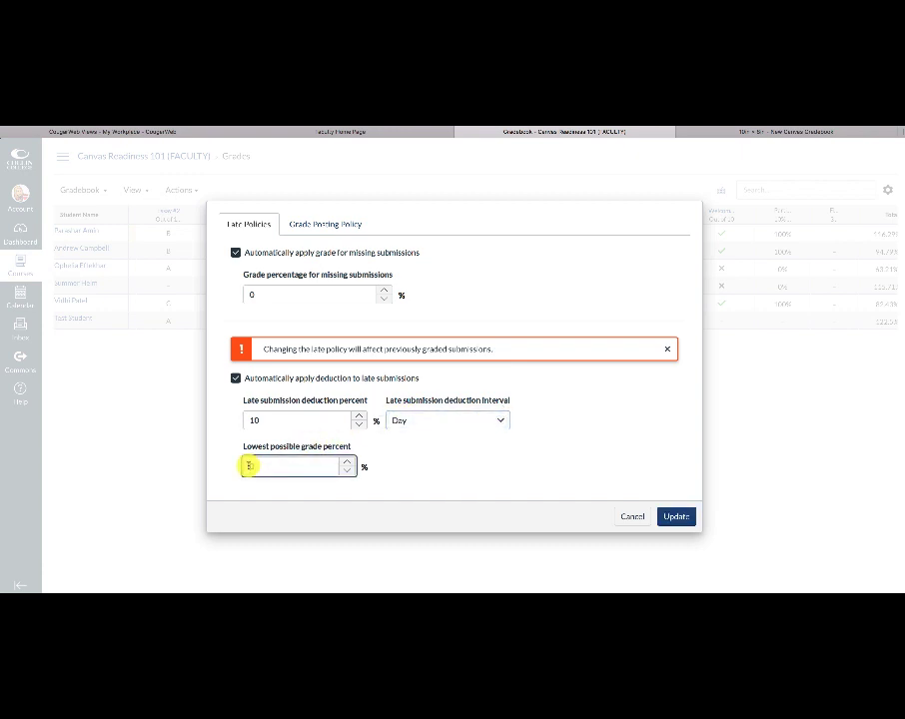
type("50")
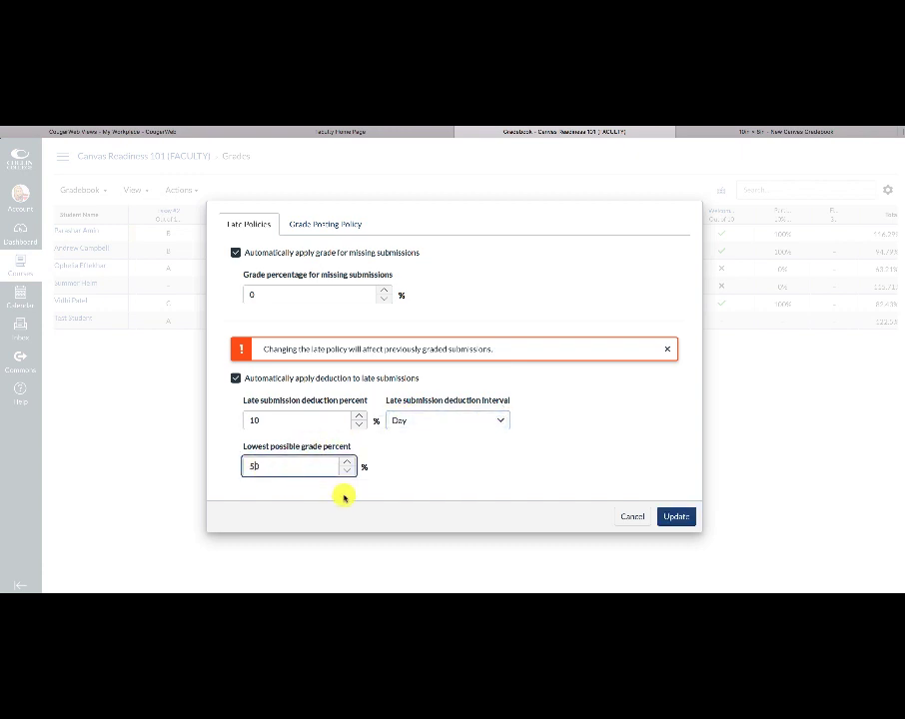
left_click(346, 495)
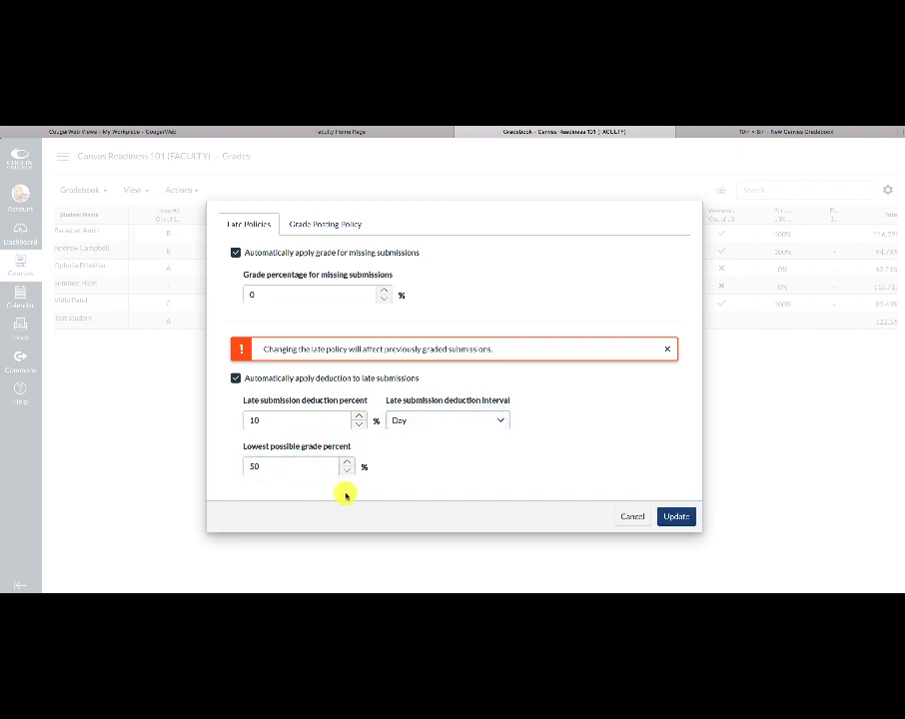
left_click(254, 421)
type("10")
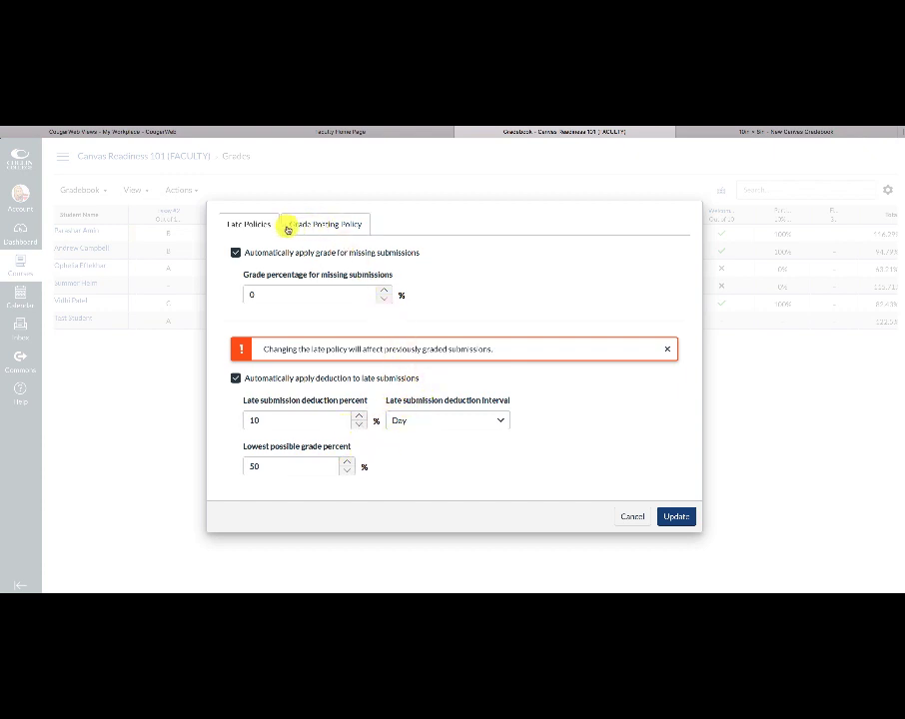
Review the course-wide grade posting policy options in the gradebook settings.
left_click(322, 228)
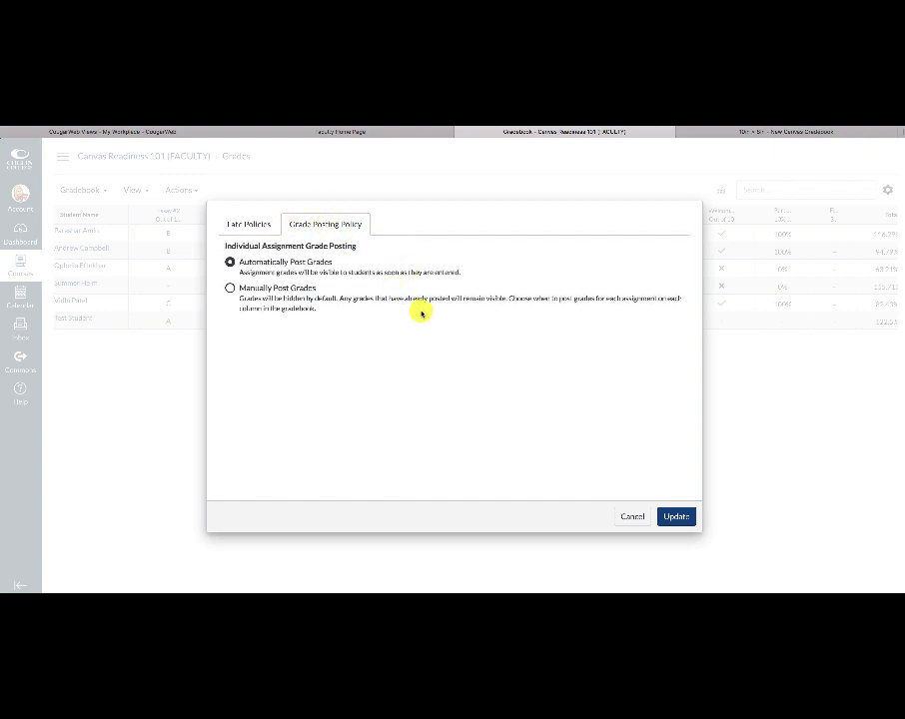